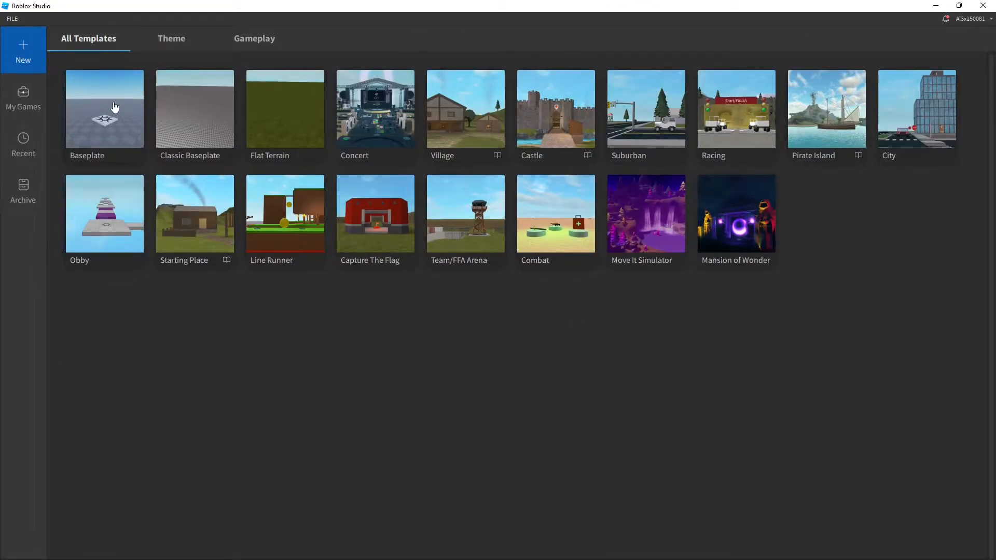
# - Create a new place from the Baseplate template
pyautogui.click(115, 107)
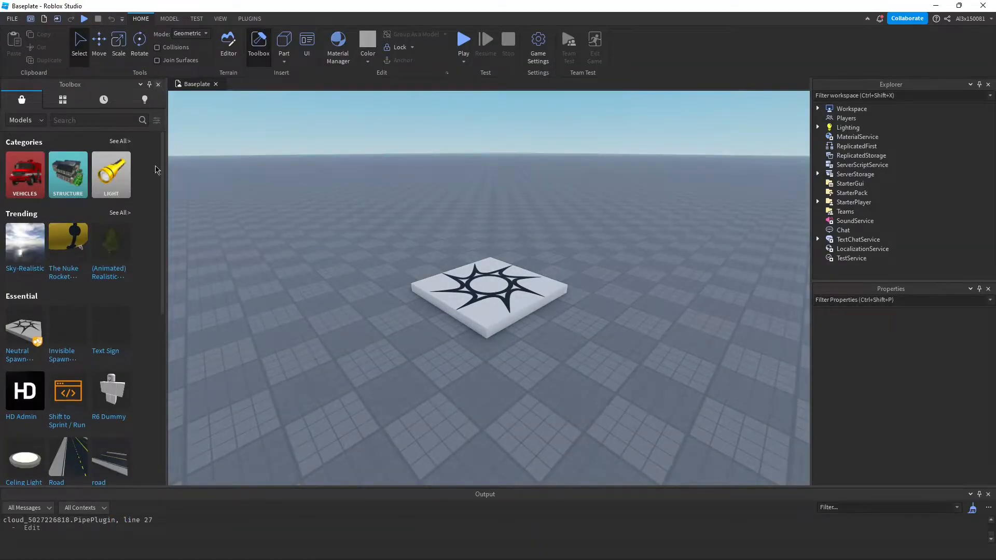
pyautogui.press('s')
pyautogui.press('a')
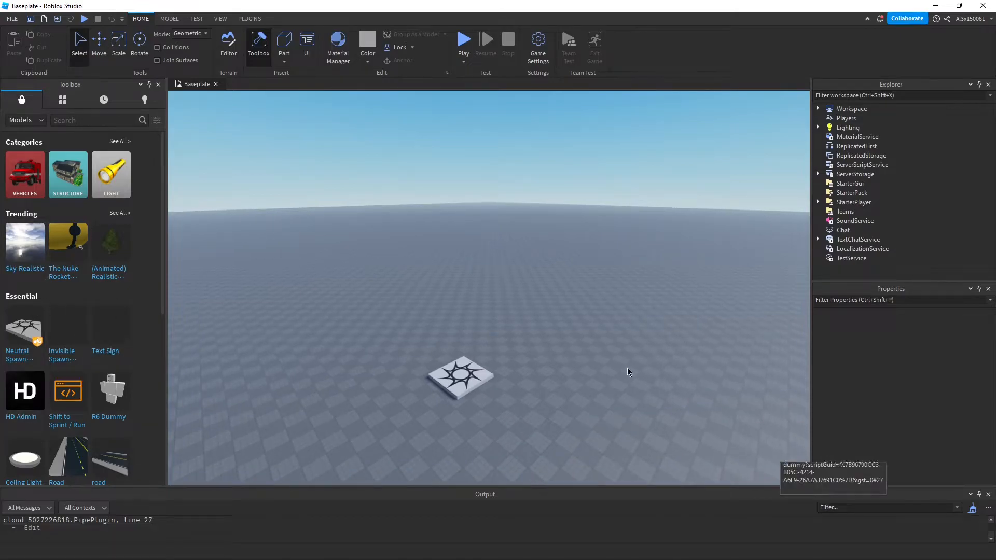
pyautogui.press('w')
# - Insert the (Animated) Realistic tree model from the Toolbox into the place and dismiss the script notice
pyautogui.moveTo(41, 336)
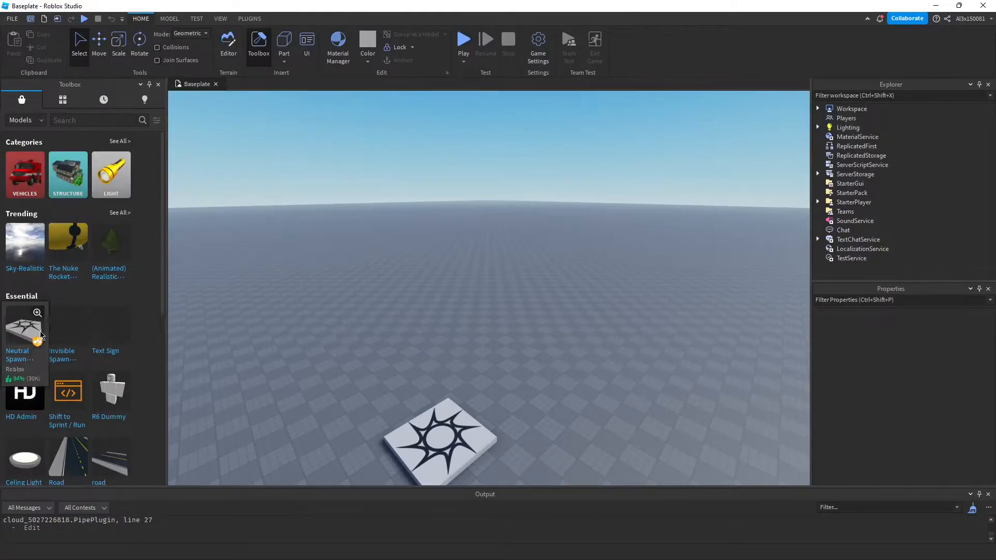
pyautogui.scroll(-5, 66, 265)
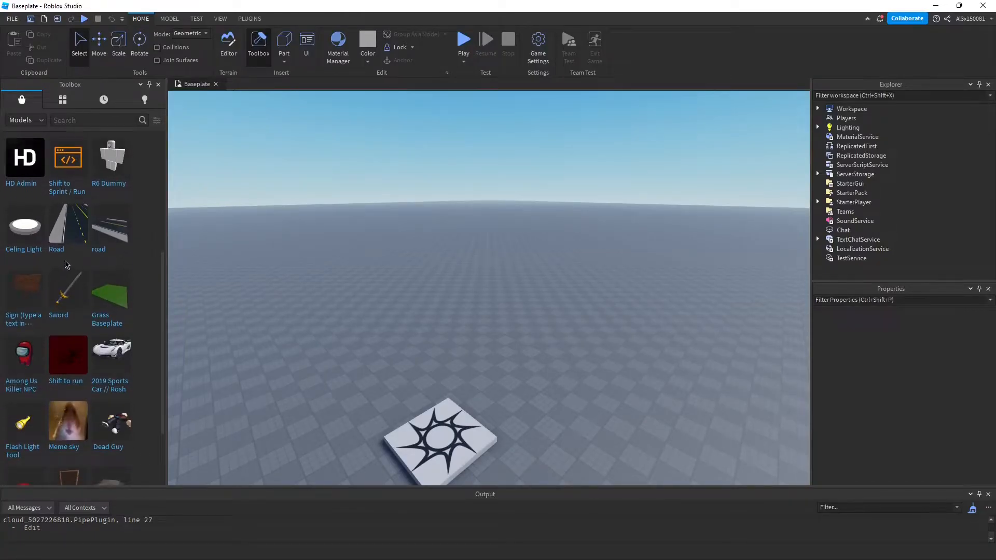
pyautogui.scroll(5, 60, 255)
pyautogui.moveTo(436, 300); pyautogui.dragTo(451, 296, button='right')
pyautogui.press('s')
pyautogui.press('w')
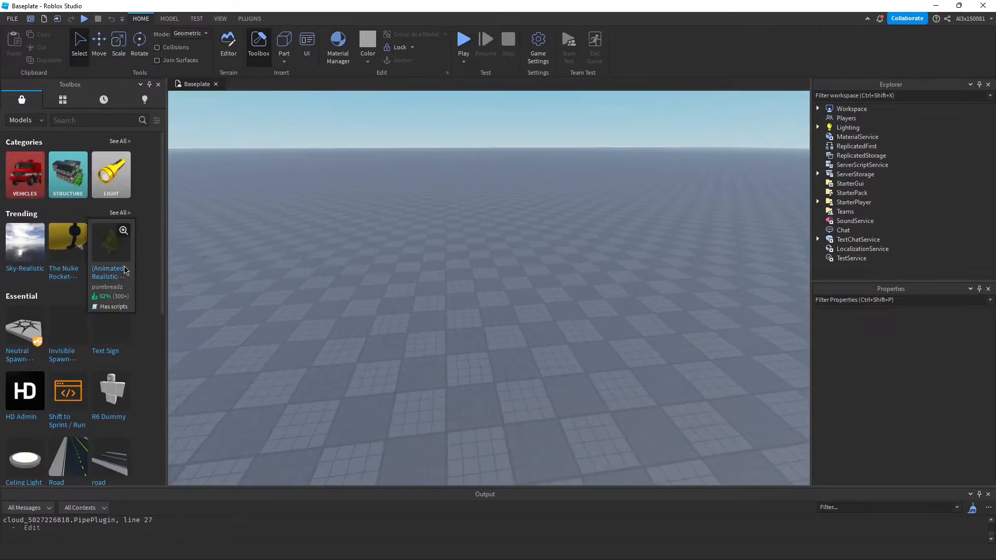
pyautogui.click(123, 270)
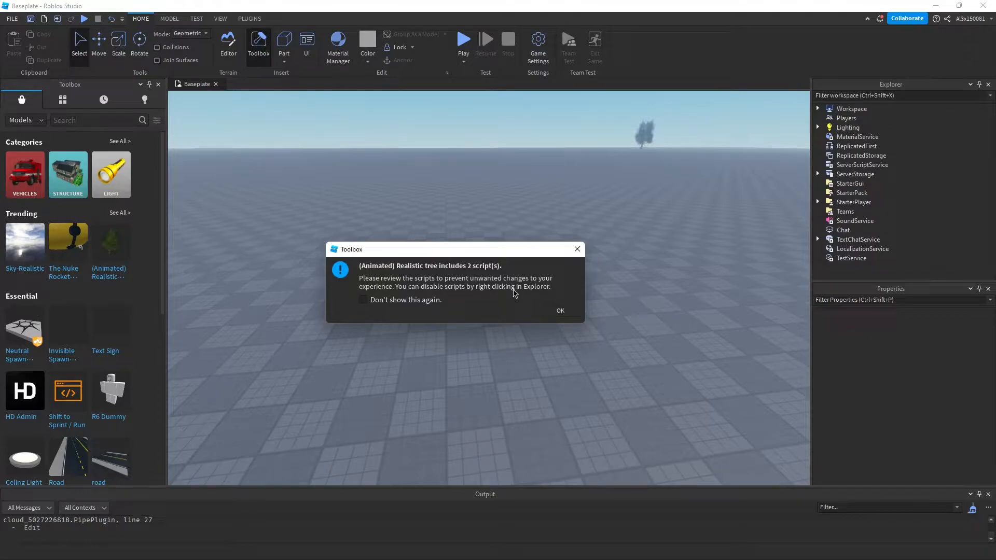
pyautogui.click(560, 312)
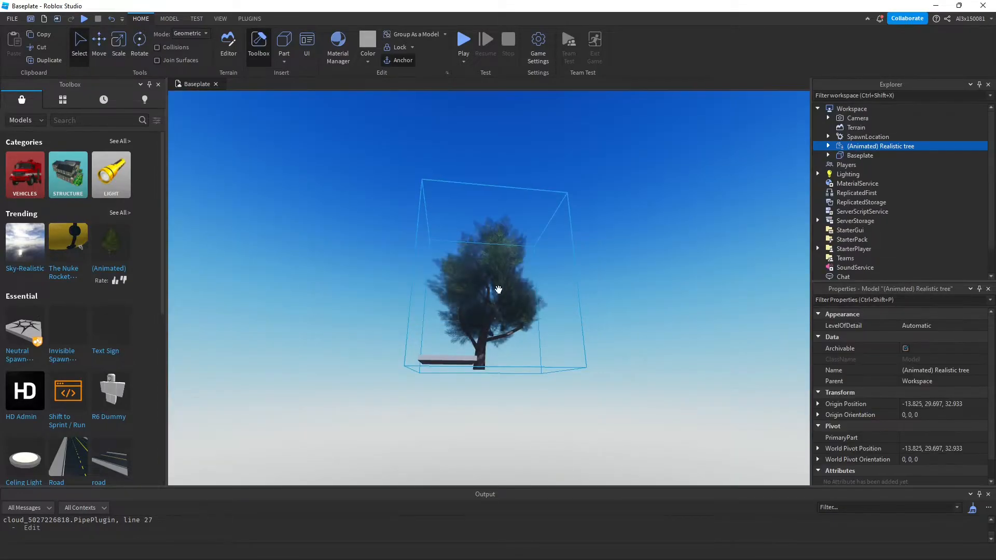
# - Position the realistic tree on the baseplate next to the spawn location and view it from several angles
pyautogui.click(583, 364)
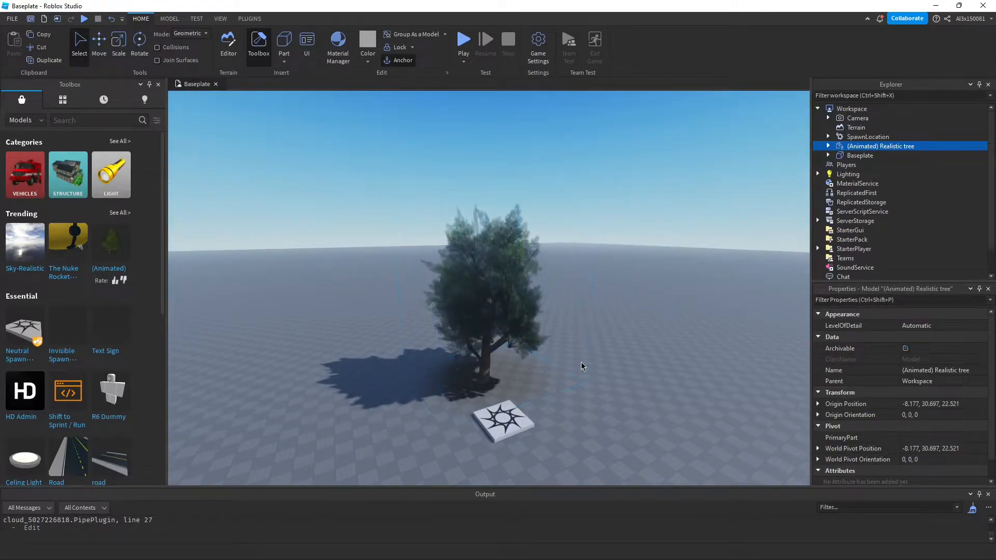
pyautogui.moveTo(583, 364); pyautogui.dragTo(580, 402, button='right')
pyautogui.scroll(2, 580, 365)
pyautogui.click(465, 320)
pyautogui.click(565, 317)
pyautogui.scroll(1, 565, 317)
pyautogui.moveTo(566, 317); pyautogui.dragTo(519, 334, button='right')
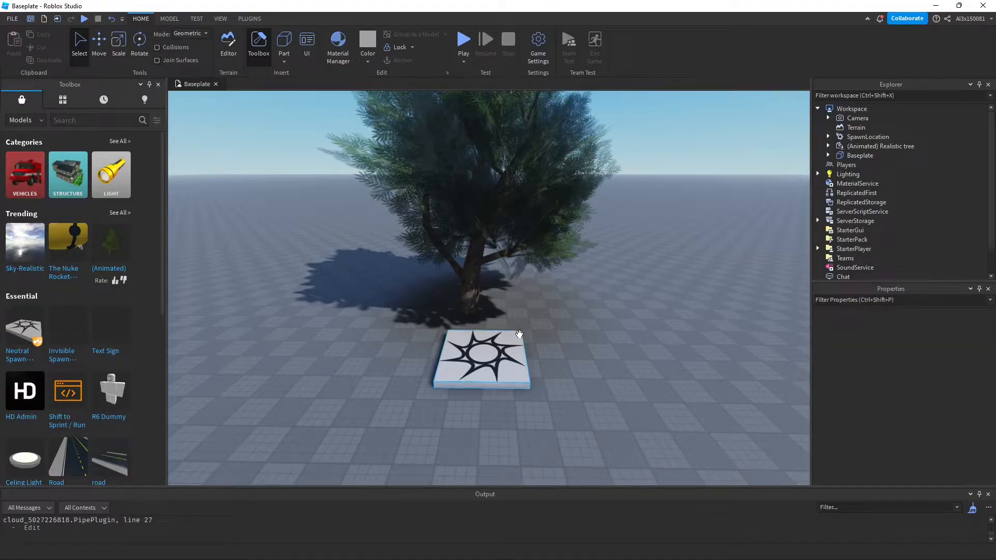
pyautogui.moveTo(518, 330); pyautogui.dragTo(514, 328, button='right')
pyautogui.moveTo(354, 275); pyautogui.dragTo(413, 279, button='right')
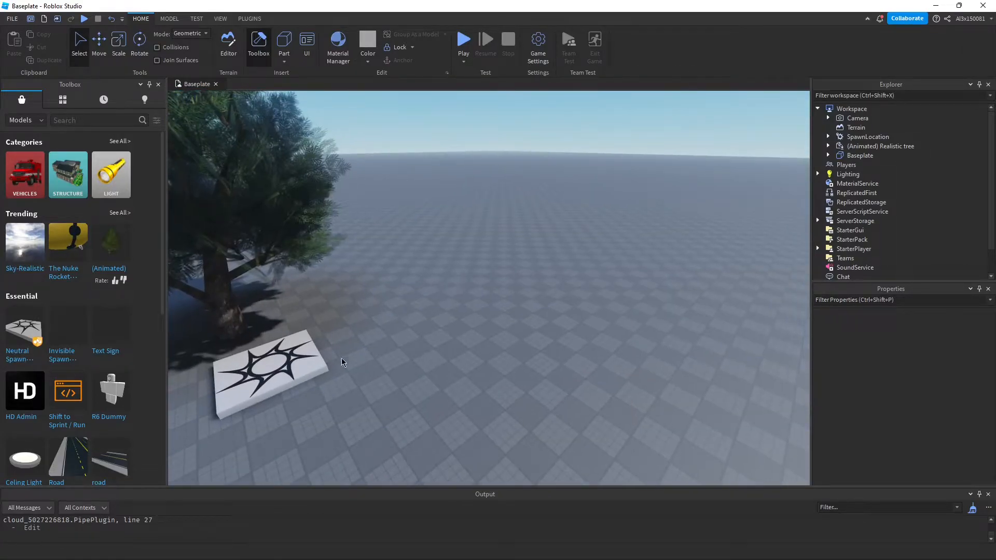
# - Select the realistic tree model beside the spawn location and delete it from the Workspace
pyautogui.click(263, 374)
pyautogui.moveTo(422, 344); pyautogui.dragTo(416, 331, button='right')
pyautogui.click(359, 323)
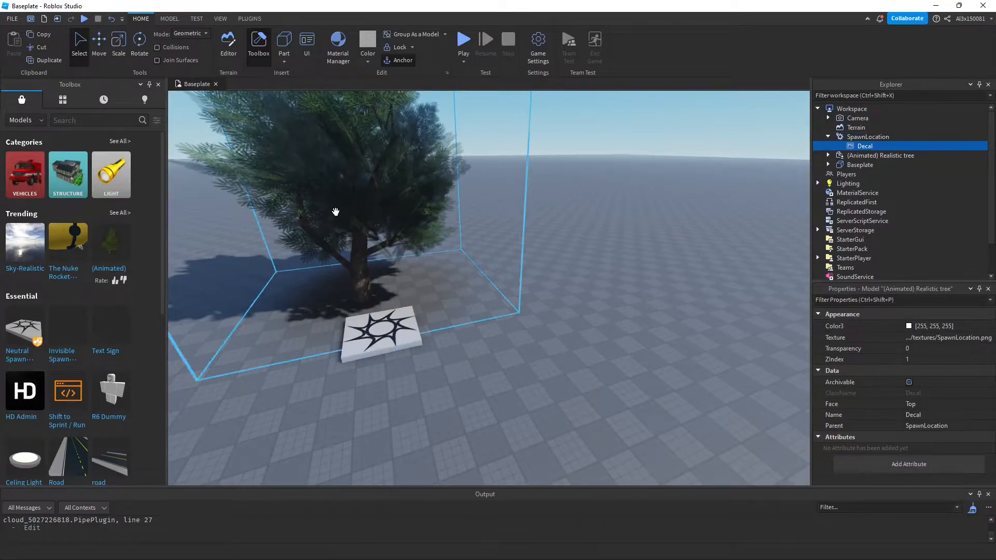
pyautogui.click(335, 212)
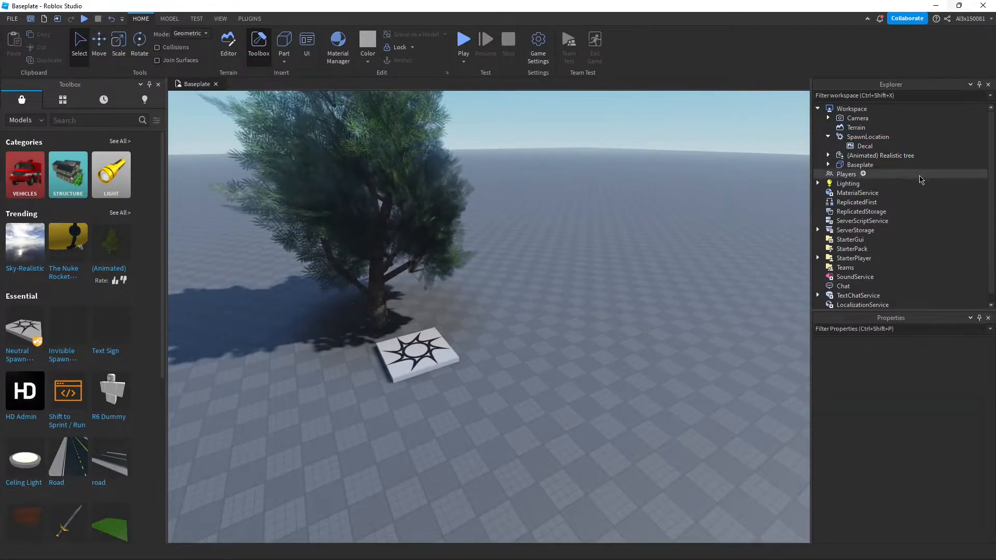
pyautogui.click(412, 169)
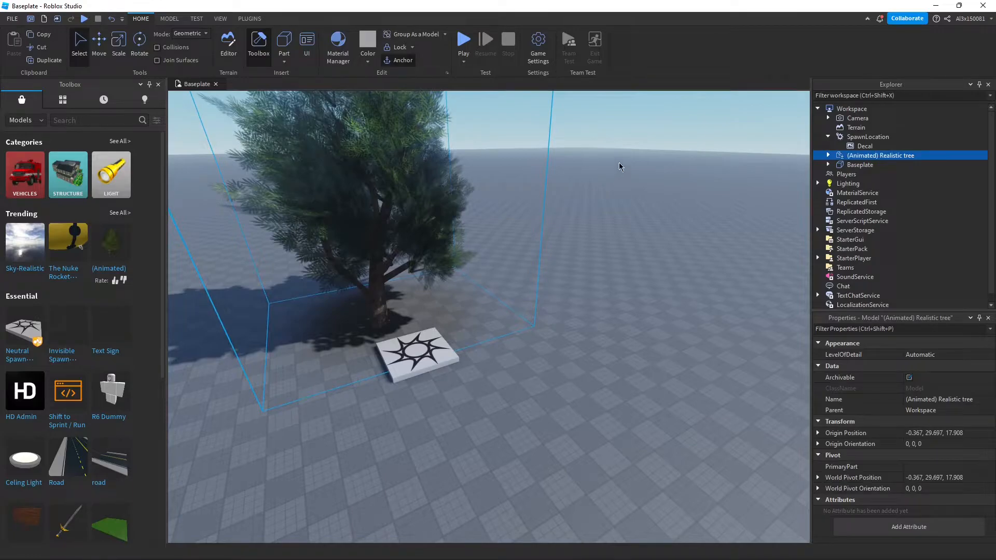
pyautogui.press('Delete')
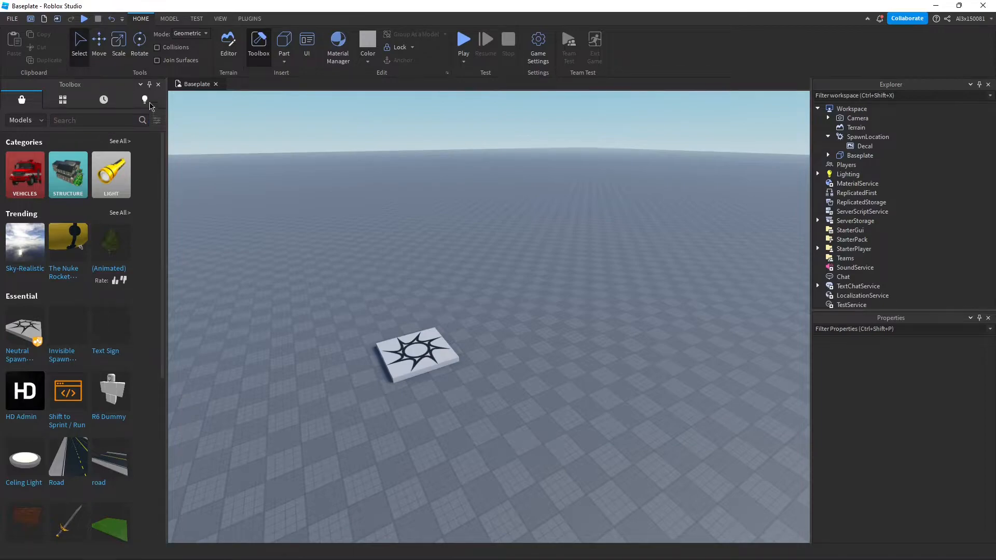
# - Close the Toolbox and collapse SpawnLocation in the Workspace hierarchy
pyautogui.click(158, 84)
pyautogui.scroll(5, 319, 171)
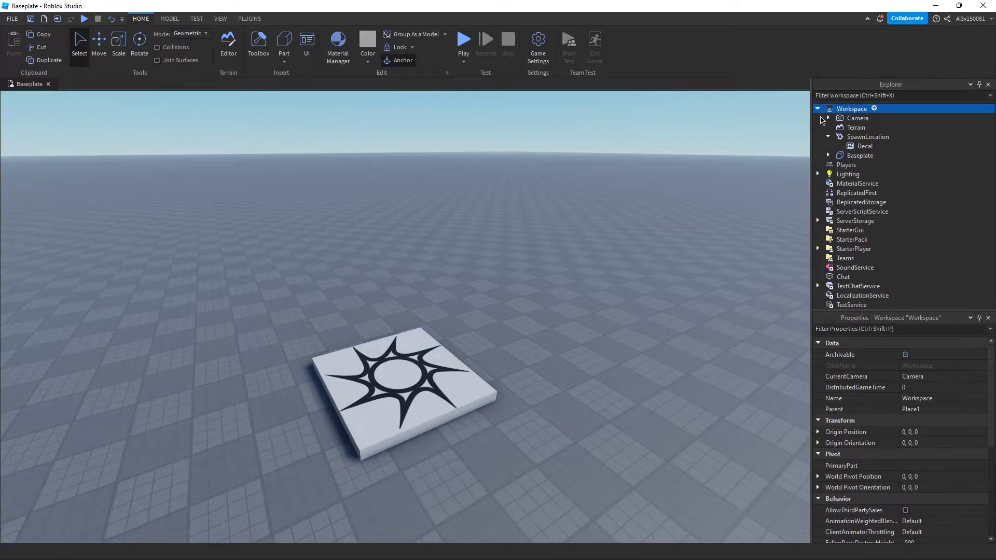
pyautogui.click(828, 137)
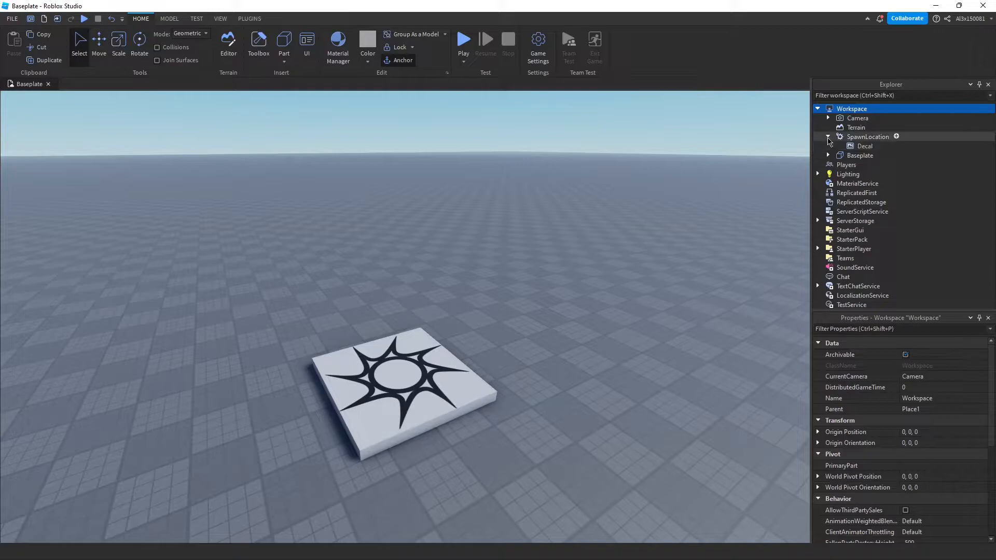
# - Insert a block part on the baseplate near the spawn location and focus the view on it
pyautogui.moveTo(271, 281); pyautogui.dragTo(389, 216, button='right')
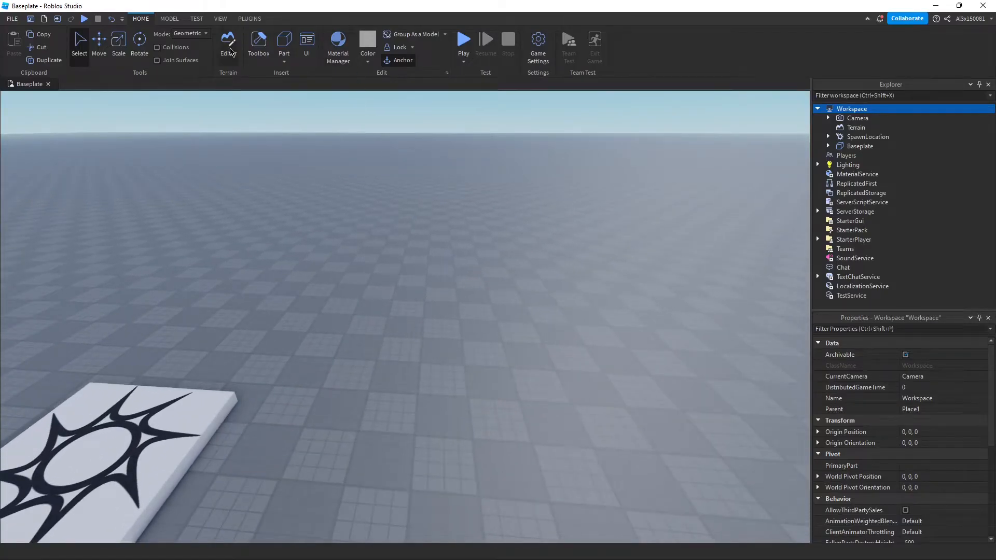
pyautogui.click(172, 20)
pyautogui.click(141, 19)
pyautogui.click(284, 41)
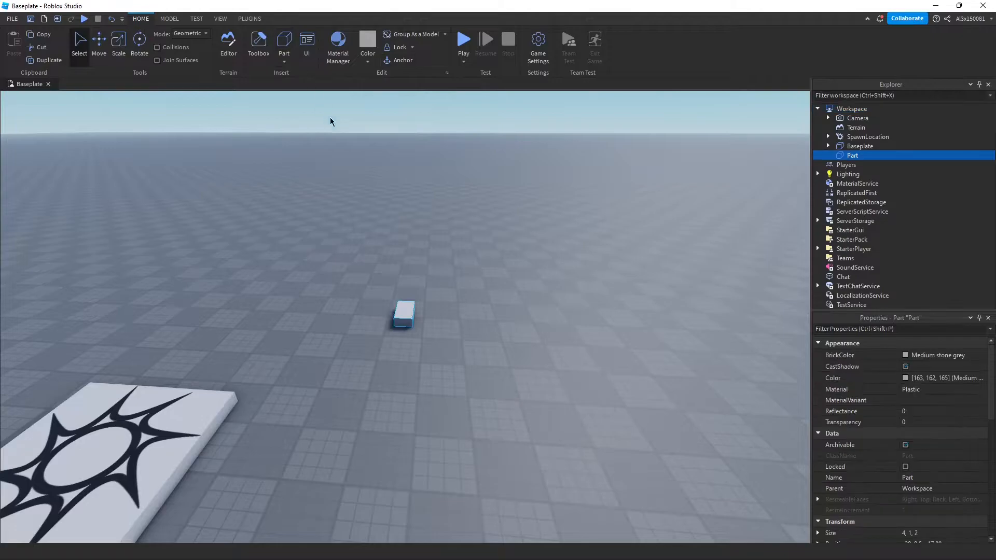
pyautogui.press('f')
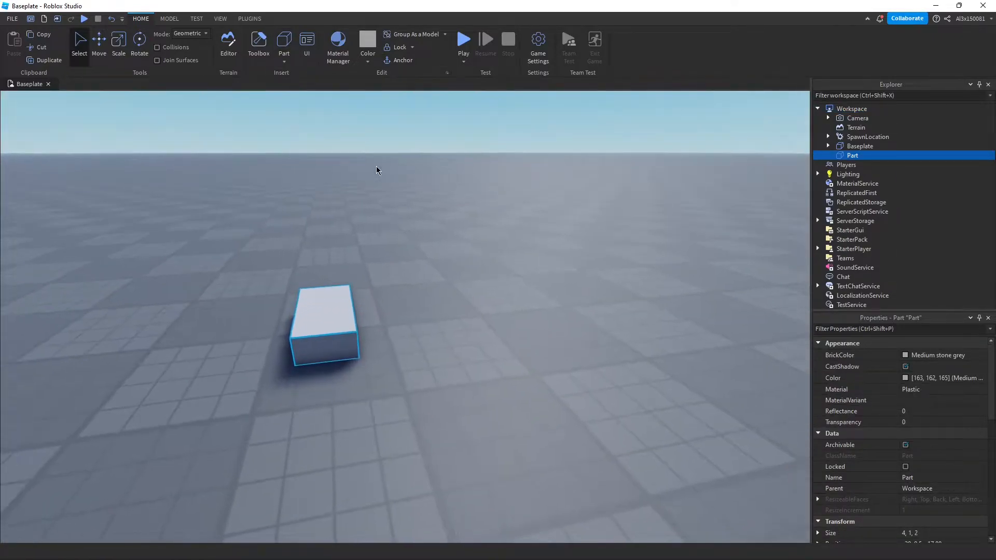
# - Examine the new block part up close from several angles
pyautogui.click(440, 202)
pyautogui.moveTo(376, 171); pyautogui.dragTo(434, 283, button='right')
pyautogui.scroll(3, 434, 280)
pyautogui.click(434, 280)
pyautogui.scroll(3, 434, 282)
pyautogui.scroll(-3, 434, 282)
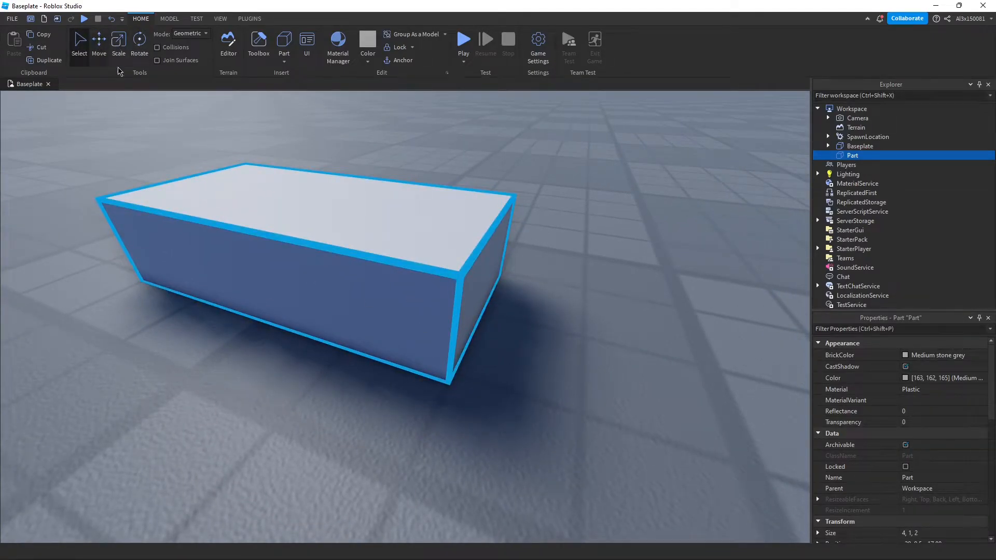
pyautogui.moveTo(362, 252); pyautogui.dragTo(363, 311)
pyautogui.moveTo(493, 340); pyautogui.dragTo(687, 378, button='right')
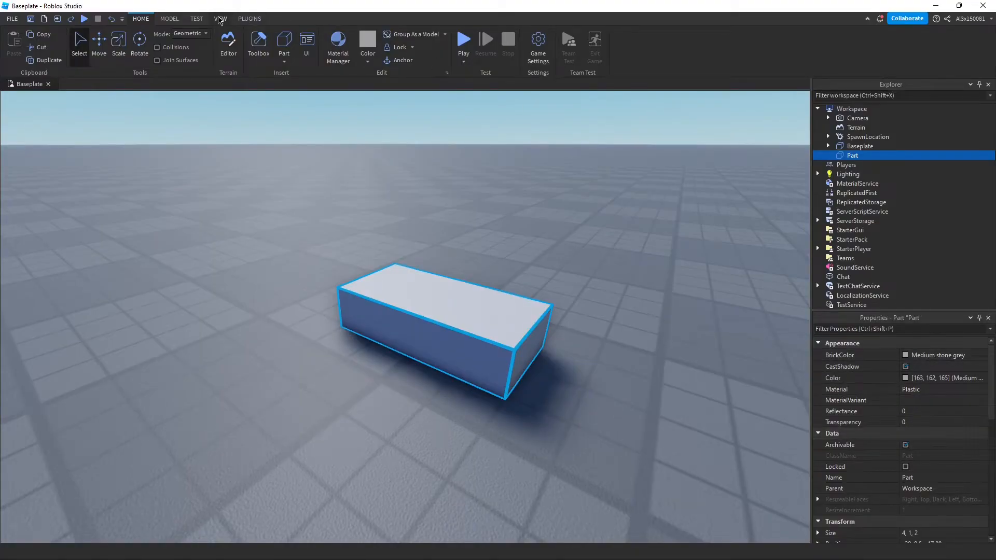
# - Hide the Properties and Explorer windows, restore both, and return to the home tools
pyautogui.click(220, 19)
pyautogui.click(48, 44)
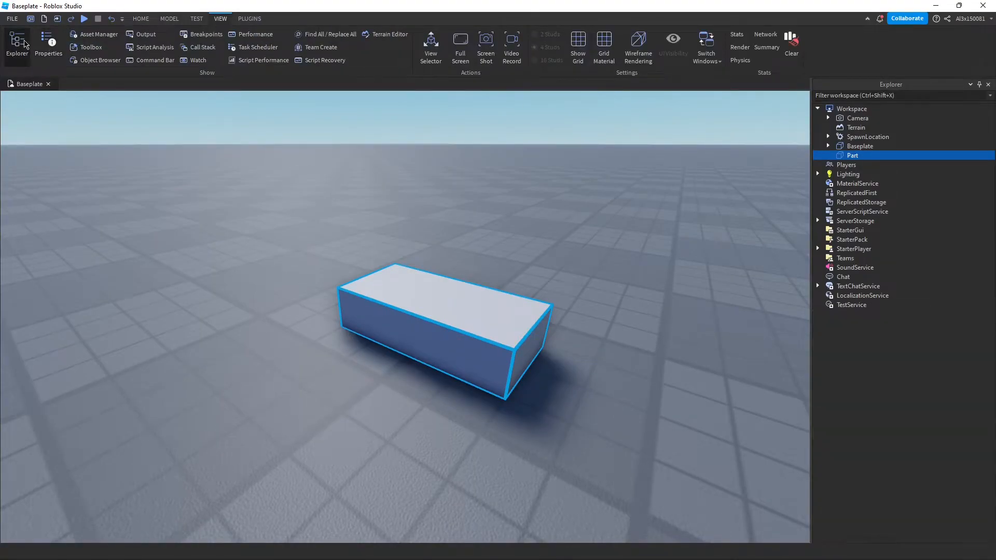
pyautogui.click(17, 44)
pyautogui.click(17, 44)
pyautogui.click(48, 44)
pyautogui.click(140, 20)
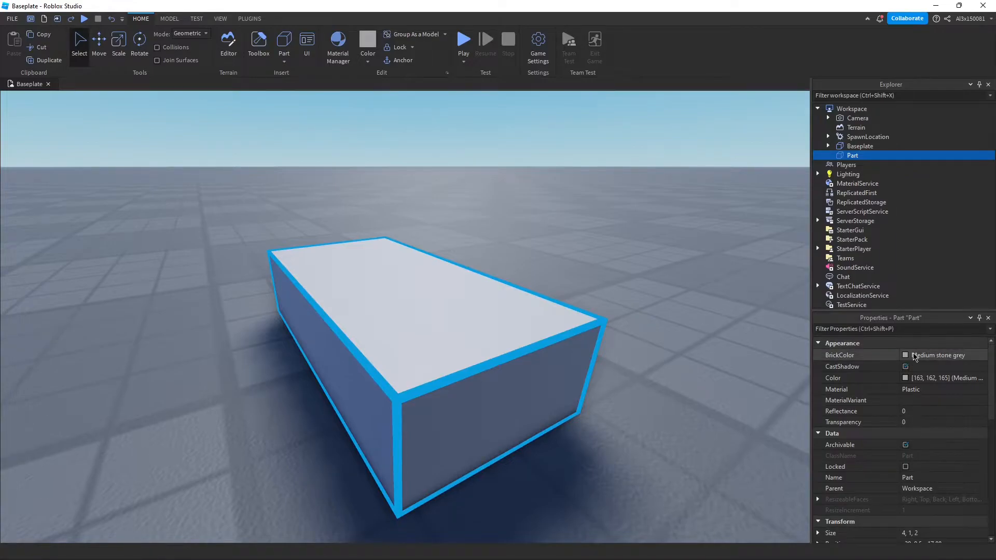
pyautogui.click(913, 355)
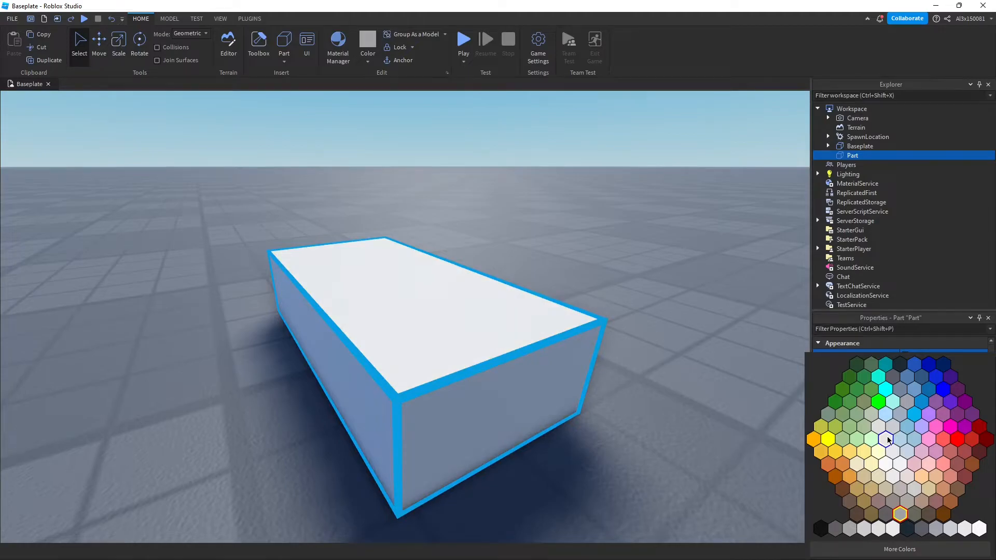
pyautogui.click(890, 546)
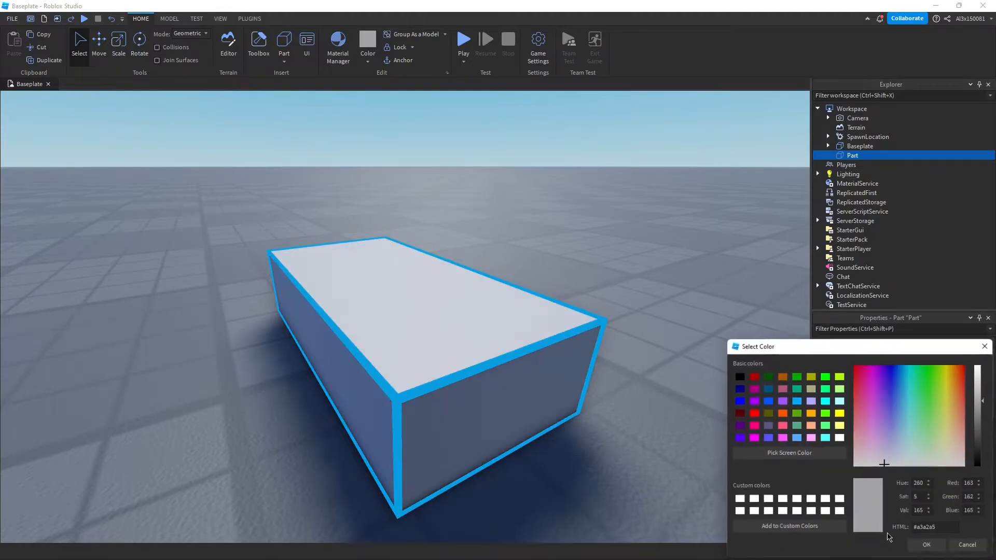
pyautogui.click(983, 347)
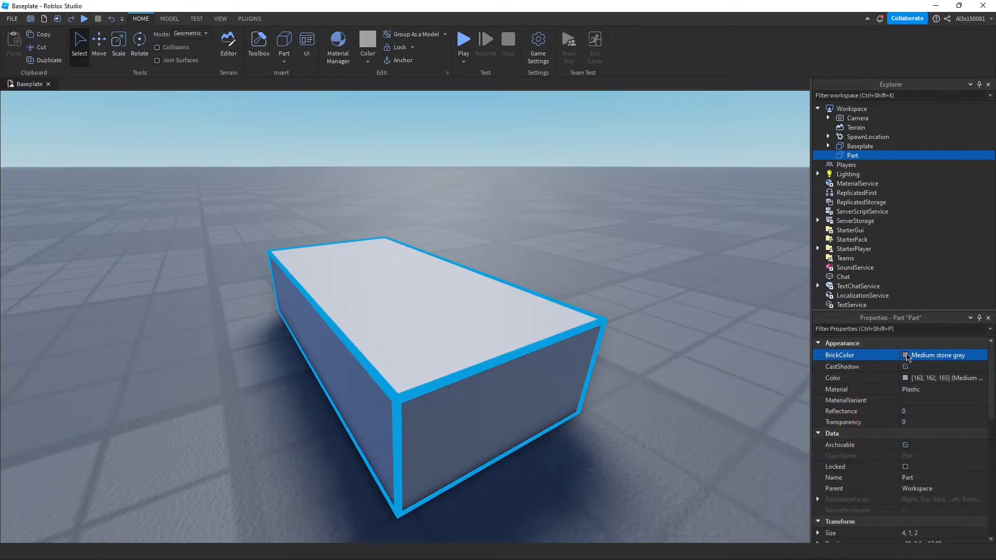
# - Set the part's BrickColor to Electric blue
pyautogui.click(925, 360)
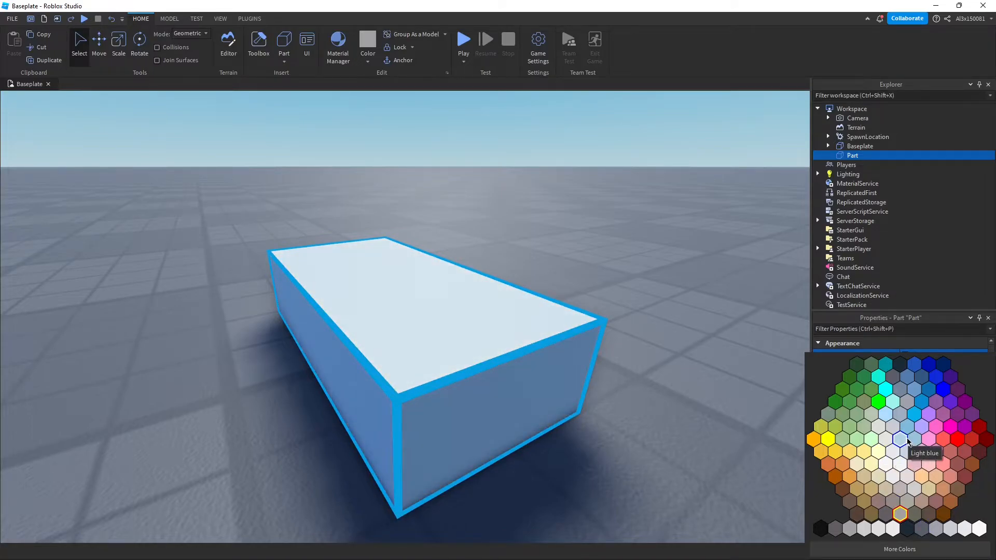
pyautogui.click(923, 402)
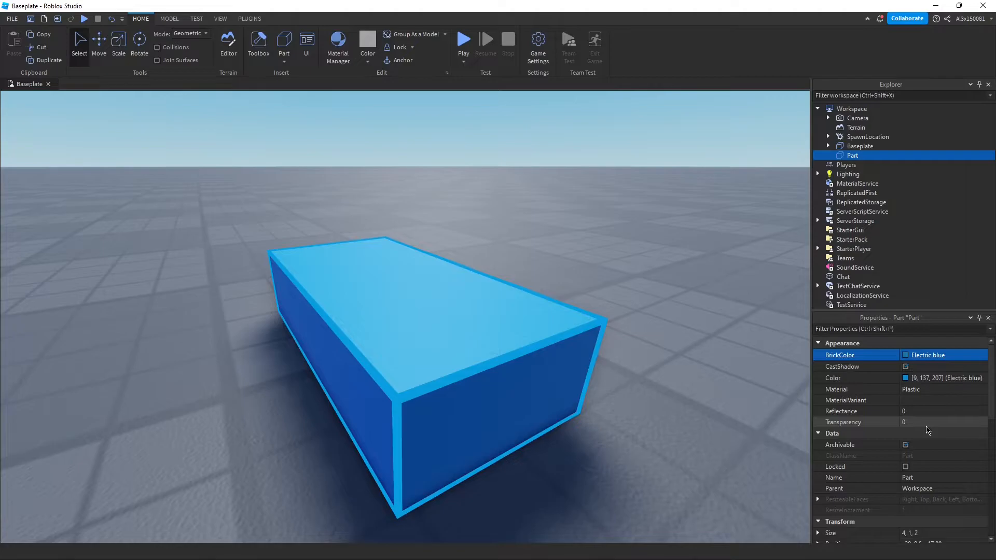
pyautogui.click(921, 367)
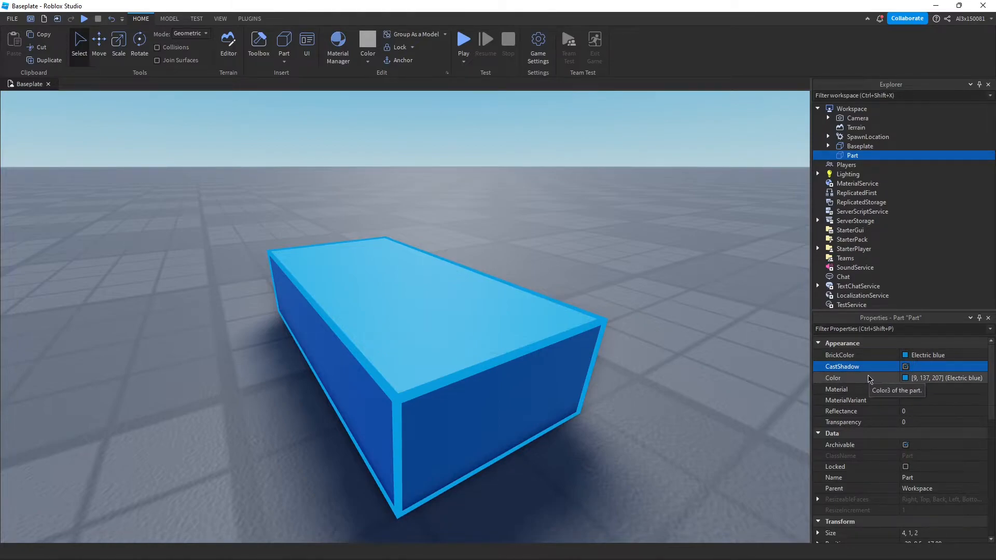
# - Change the part's Color to a darker custom blue, RGB 17, 101, 190
pyautogui.click(908, 383)
pyautogui.moveTo(466, 172); pyautogui.dragTo(122, 111)
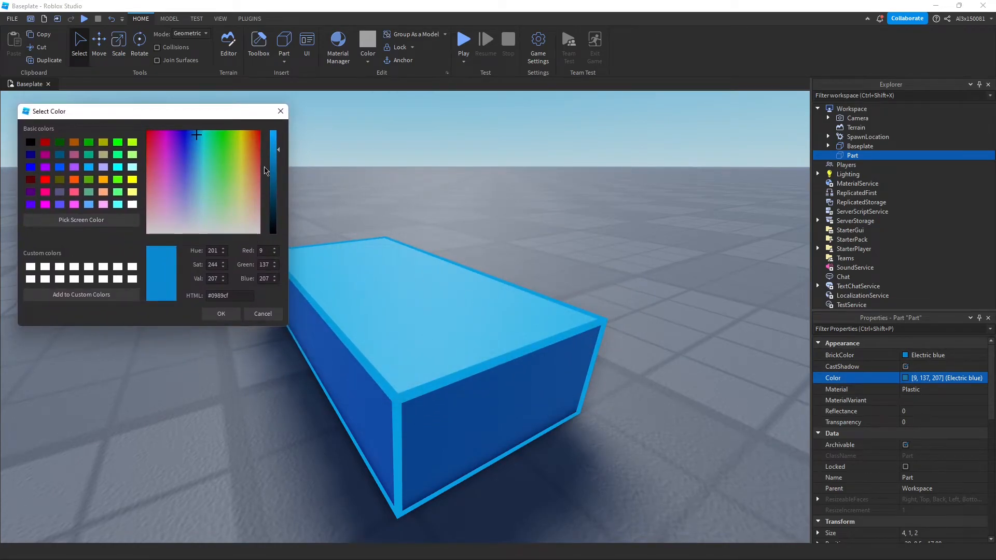
pyautogui.moveTo(276, 153); pyautogui.dragTo(270, 173)
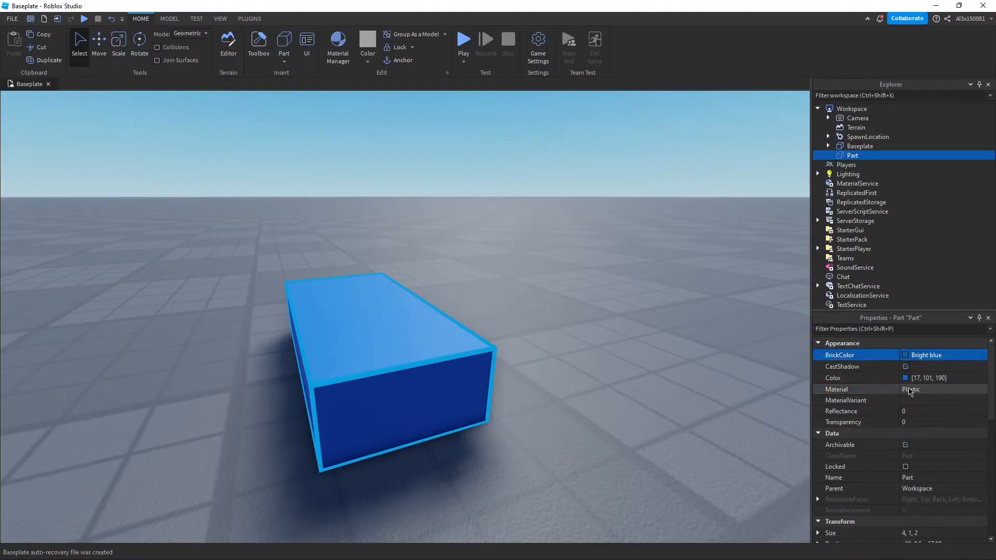
# - Set the part's Material to Brick
pyautogui.click(909, 389)
pyautogui.scroll(5, 918, 425)
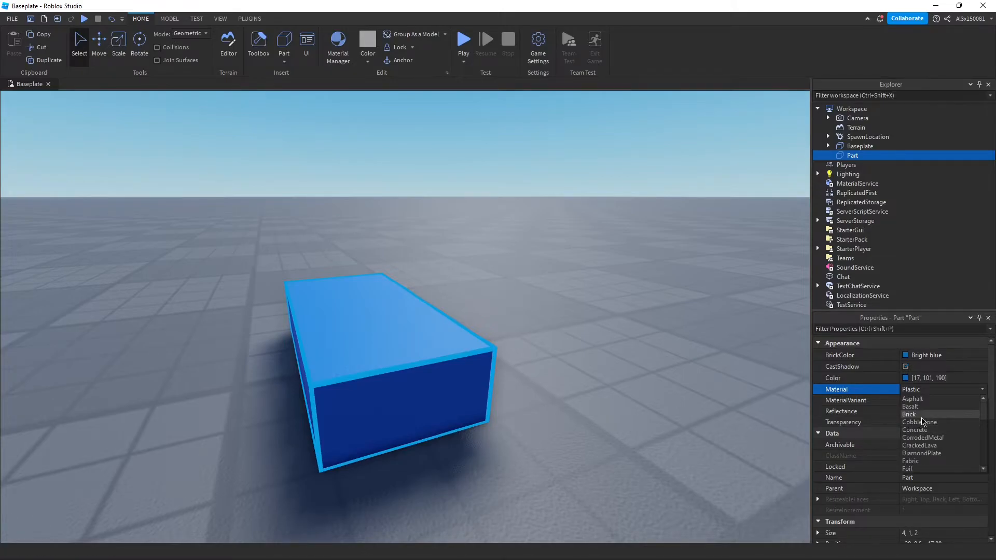
pyautogui.click(924, 415)
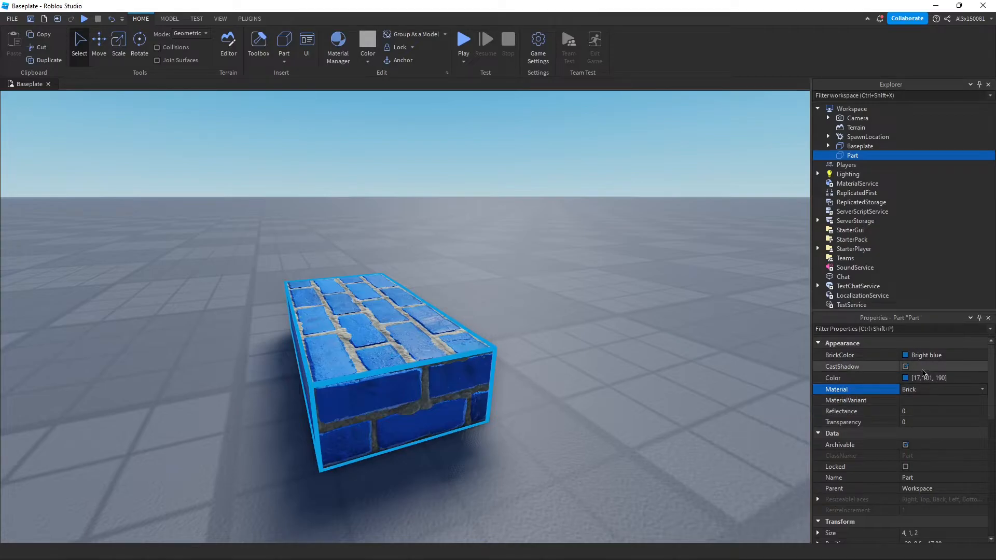
# - Set the part's Material to Cobblestone and view its surface up close
pyautogui.click(923, 389)
pyautogui.click(923, 424)
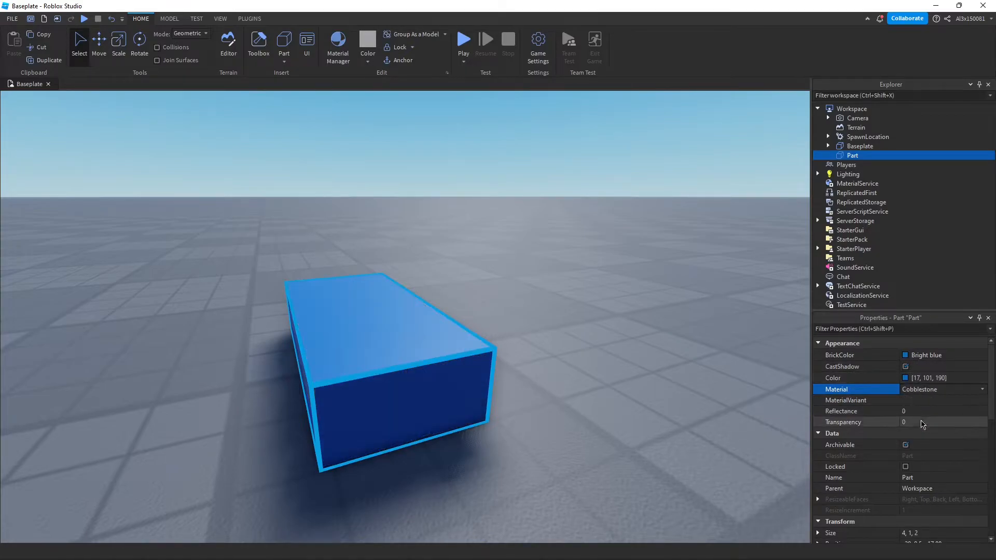
pyautogui.moveTo(556, 306); pyautogui.dragTo(555, 306, button='right')
pyautogui.press('s')
pyautogui.press('w')
# - Set the part's Material to Slate
pyautogui.click(912, 389)
pyautogui.click(913, 390)
pyautogui.scroll(-5, 946, 425)
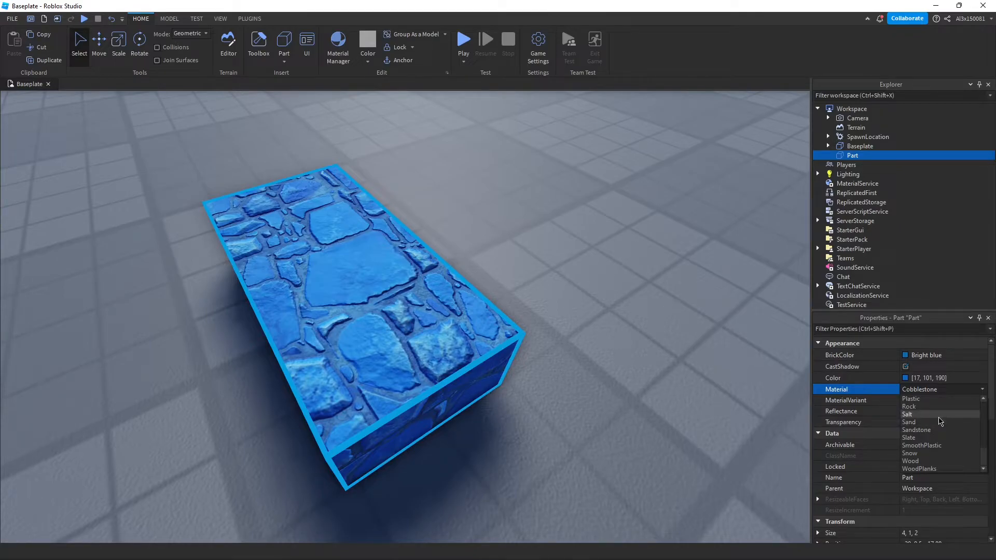
pyautogui.click(911, 437)
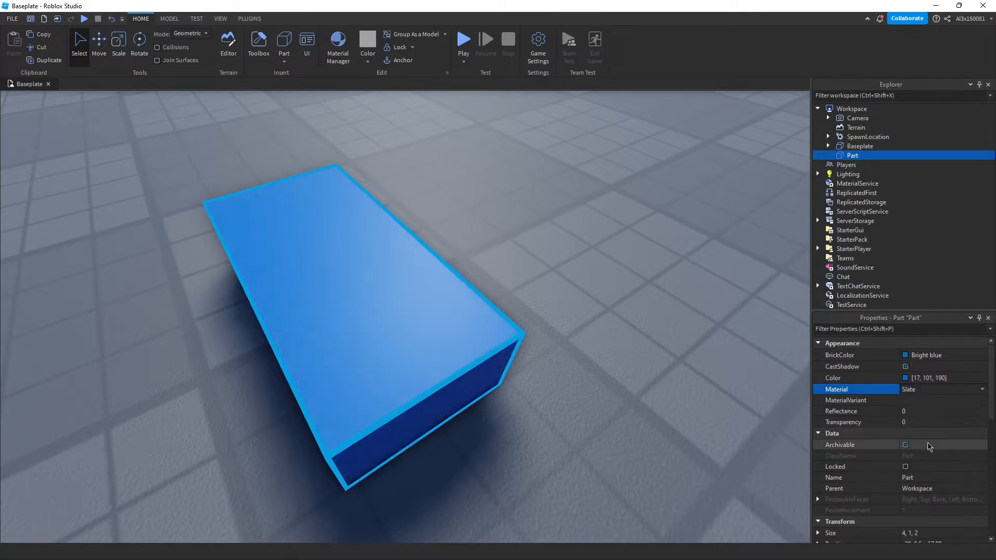
# - Try the Neon and Mud materials on the part and view it unselected
pyautogui.click(905, 378)
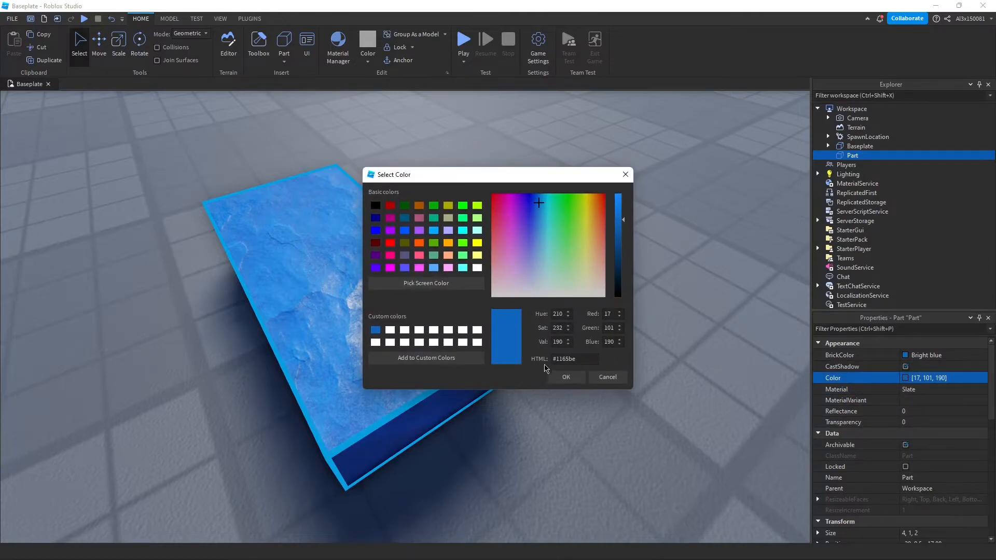
pyautogui.click(607, 377)
pyautogui.click(904, 390)
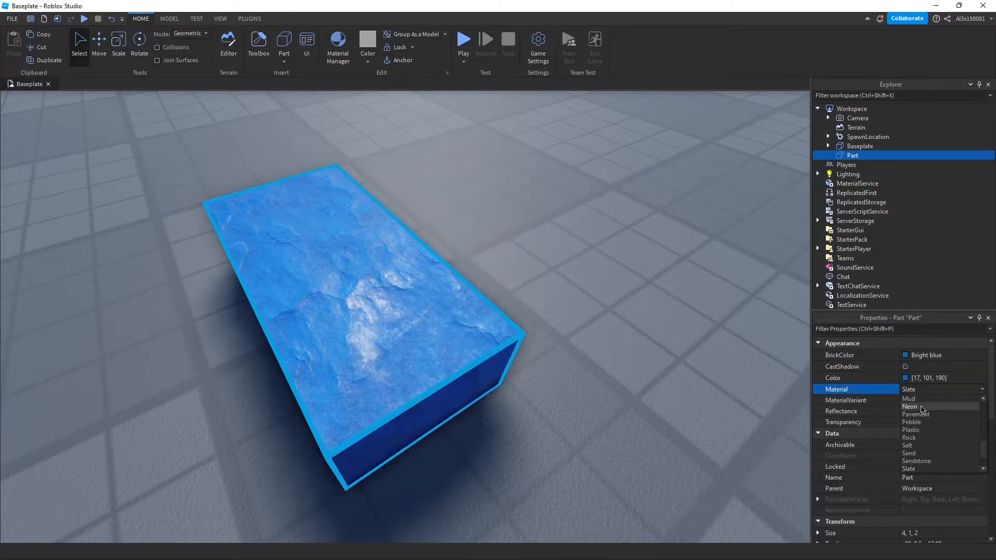
pyautogui.click(922, 407)
pyautogui.click(914, 388)
pyautogui.click(910, 399)
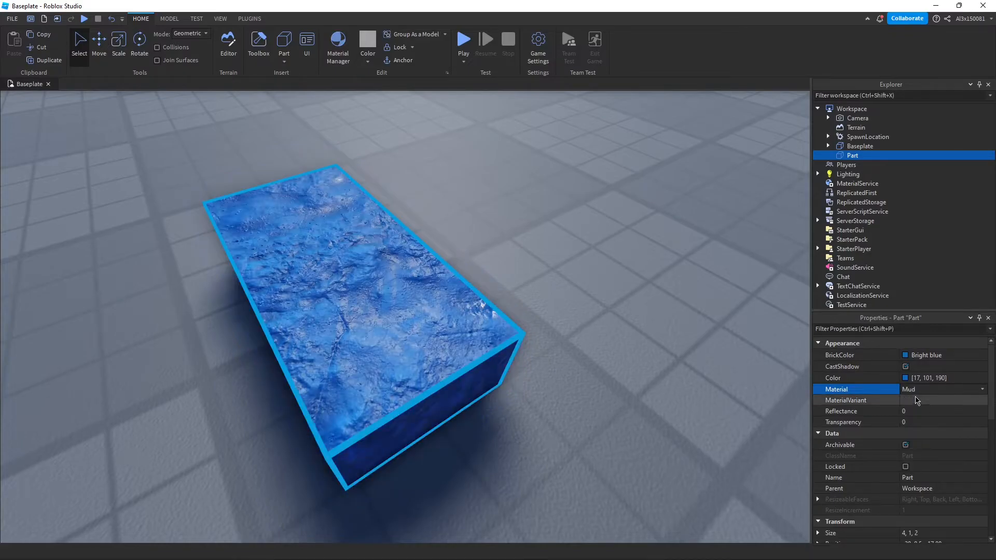
pyautogui.click(643, 357)
pyautogui.moveTo(593, 367); pyautogui.dragTo(469, 359, button='right')
pyautogui.scroll(-3, 468, 360)
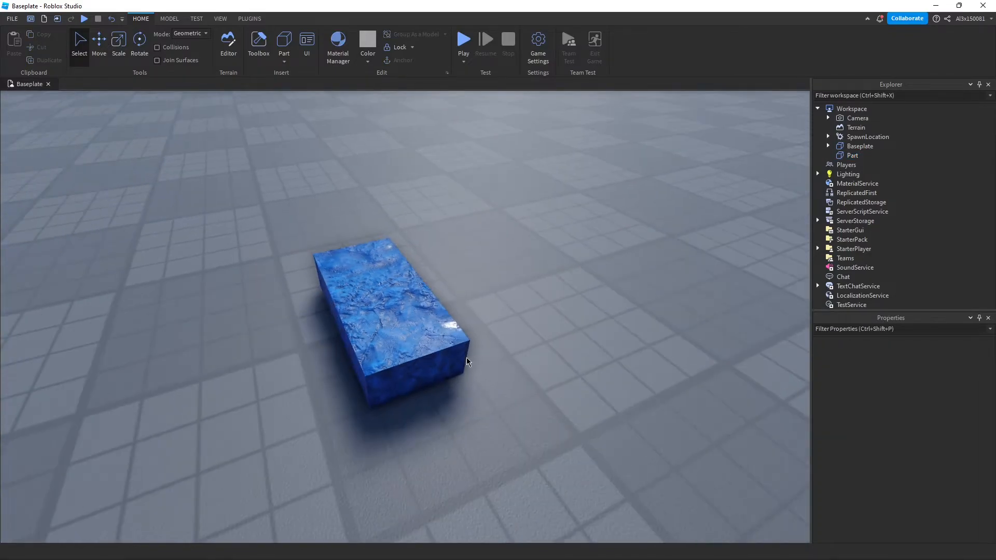
pyautogui.scroll(3, 467, 360)
# - Reselect the part, try a higher Reflectance and return it to 0
pyautogui.click(468, 360)
pyautogui.click(935, 413)
pyautogui.click(941, 423)
pyautogui.moveTo(977, 413); pyautogui.dragTo(927, 410)
pyautogui.click(926, 413)
# - Set the part's Material to Plastic and try out different Reflectance values on it
pyautogui.click(928, 390)
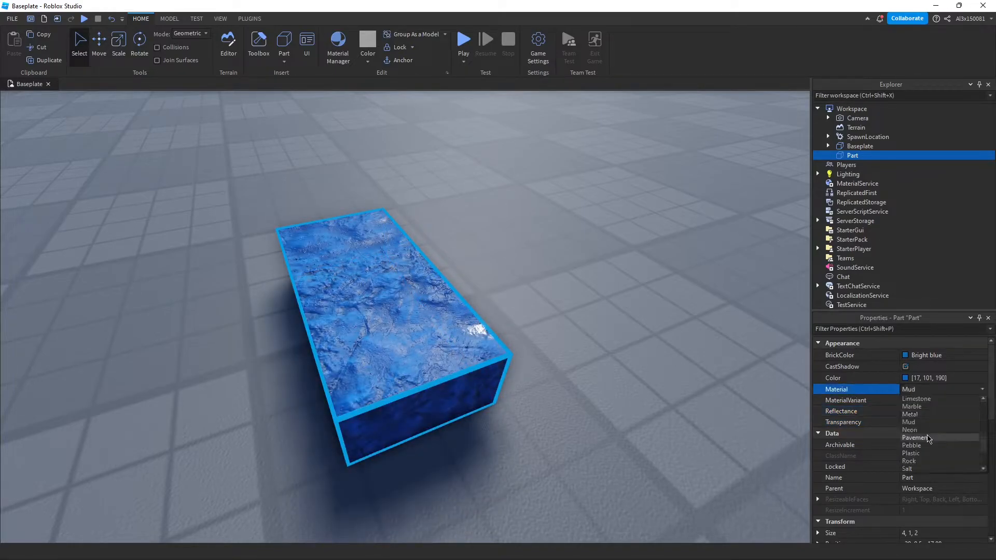
pyautogui.click(928, 453)
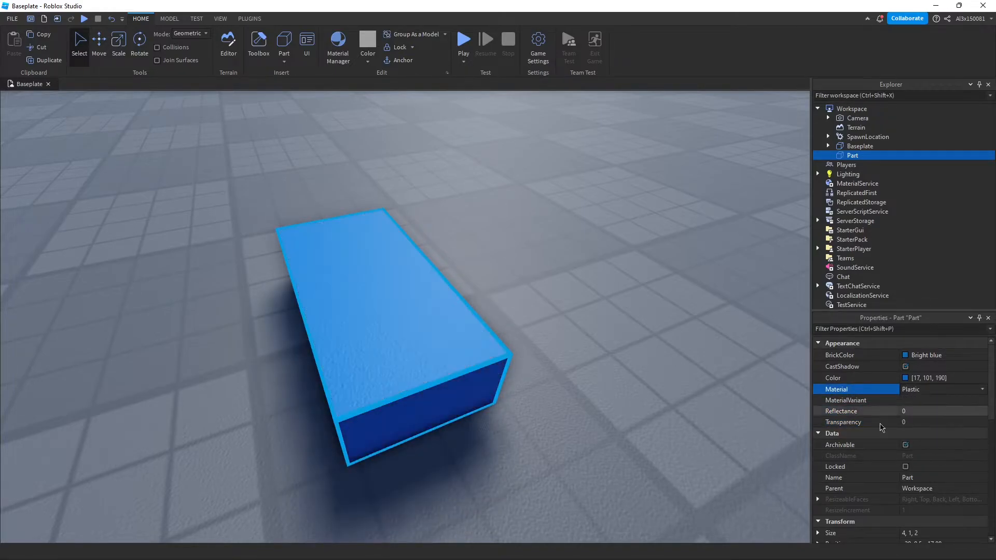
pyautogui.click(931, 410)
pyautogui.moveTo(935, 411)
pyautogui.mouseDown()
pyautogui.moveTo(985, 415)
pyautogui.moveTo(922, 427)
pyautogui.moveTo(985, 414)
pyautogui.moveTo(963, 415)
pyautogui.mouseUp()
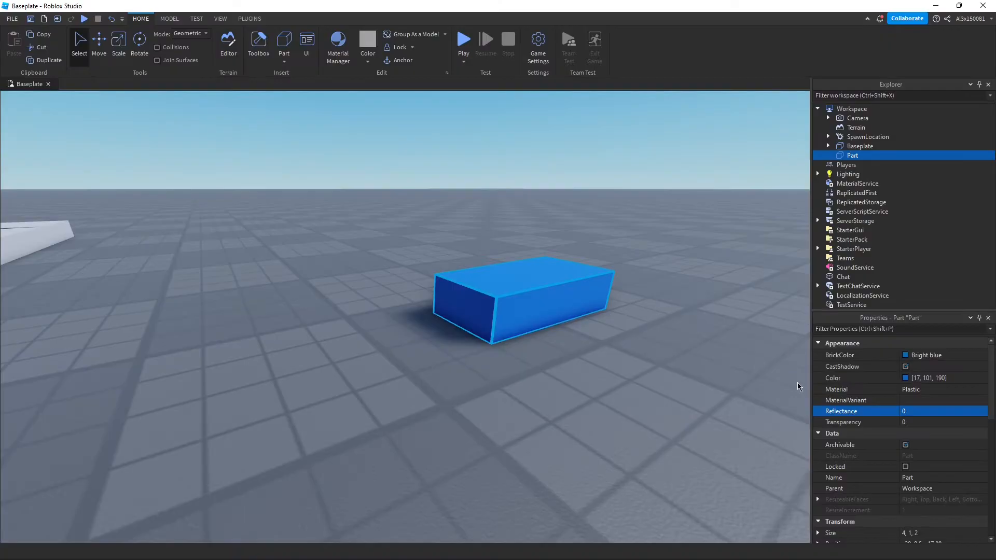
# - Try raising the part's Transparency up to 1, view it from a distance, and undo the change
pyautogui.click(845, 423)
pyautogui.moveTo(597, 309); pyautogui.dragTo(597, 308, button='right')
pyautogui.scroll(3, 594, 311)
pyautogui.scroll(-3, 587, 314)
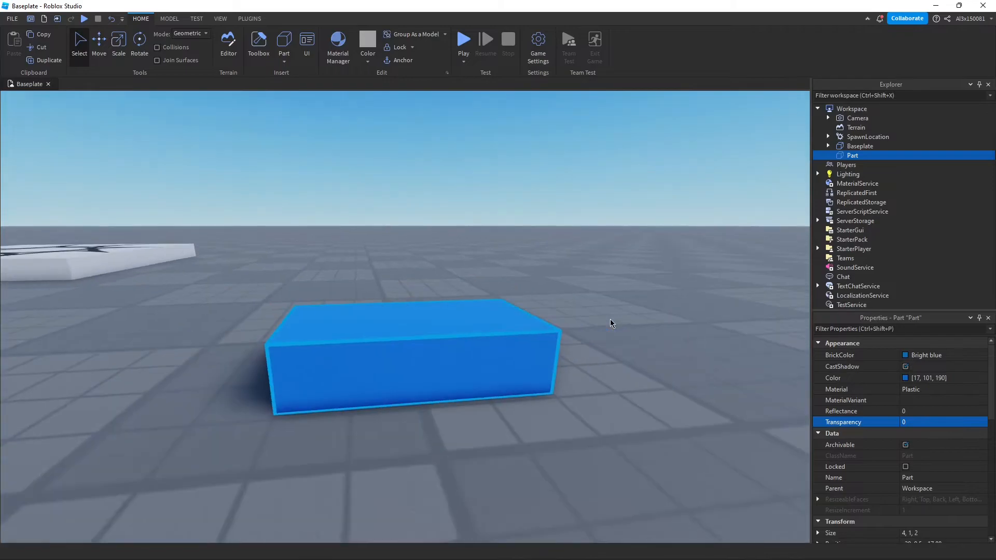
pyautogui.scroll(2, 611, 322)
pyautogui.click(964, 421)
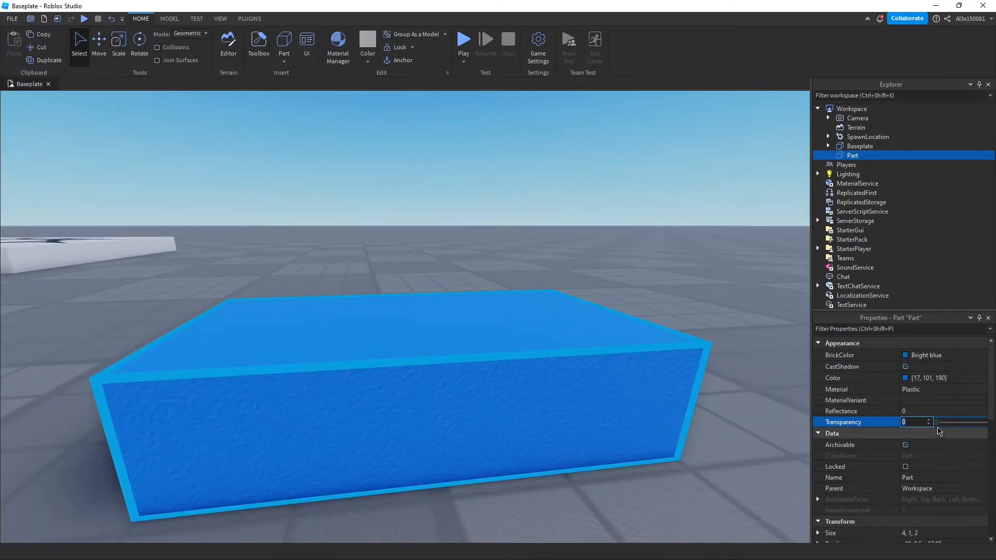
pyautogui.moveTo(937, 426); pyautogui.dragTo(942, 426)
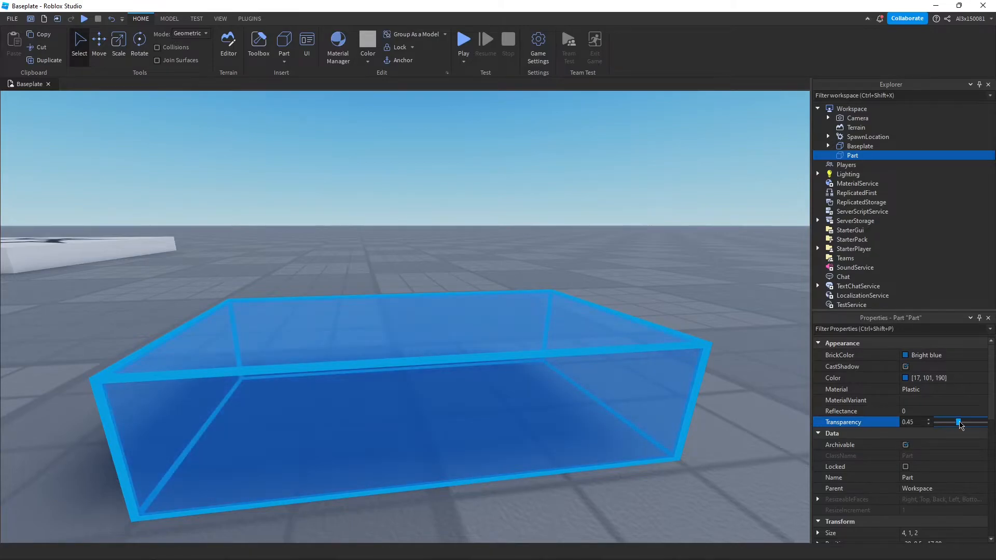
pyautogui.moveTo(974, 427); pyautogui.dragTo(986, 425)
pyautogui.moveTo(680, 295); pyautogui.dragTo(680, 295, button='right')
pyautogui.scroll(-3, 643, 294)
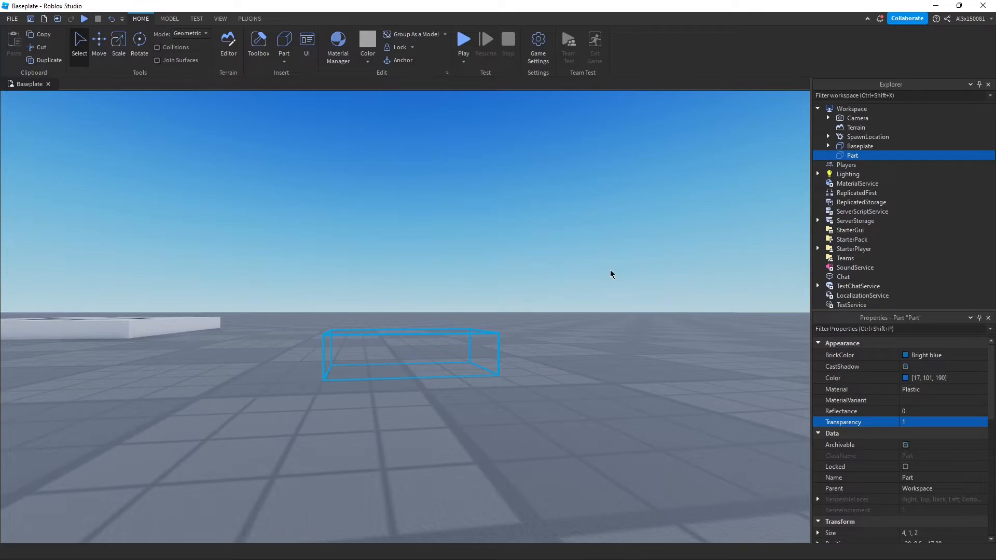
pyautogui.hotkey('ctrl', 'z')
# - Rename the part as BlueBrick through its Name property
pyautogui.scroll(3, 638, 242)
pyautogui.moveTo(638, 241); pyautogui.dragTo(638, 242, button='right')
pyautogui.scroll(2, 638, 242)
pyautogui.scroll(-2, 923, 418)
pyautogui.click(922, 418)
pyautogui.click(919, 408)
pyautogui.click(918, 407)
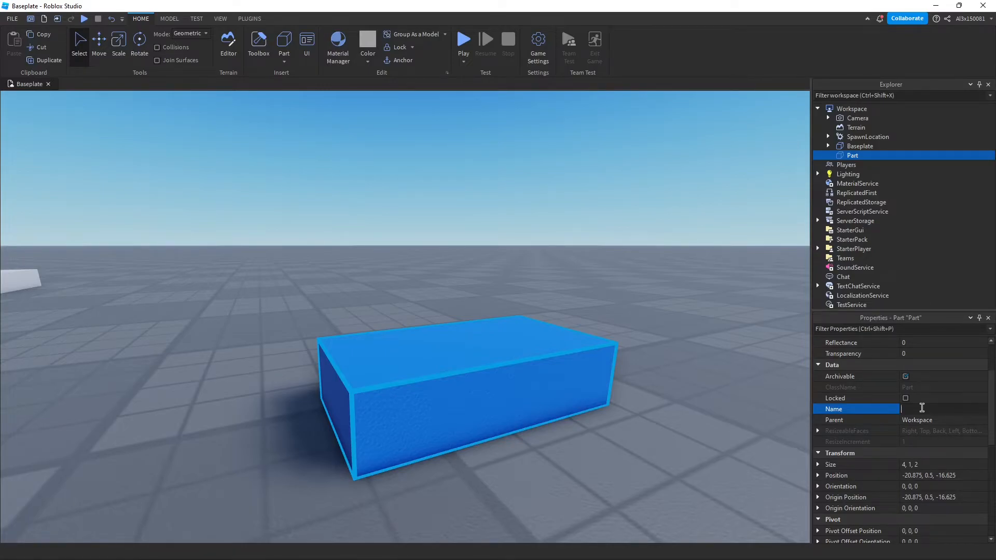
pyautogui.write('BlueBrick')
pyautogui.press('Return')
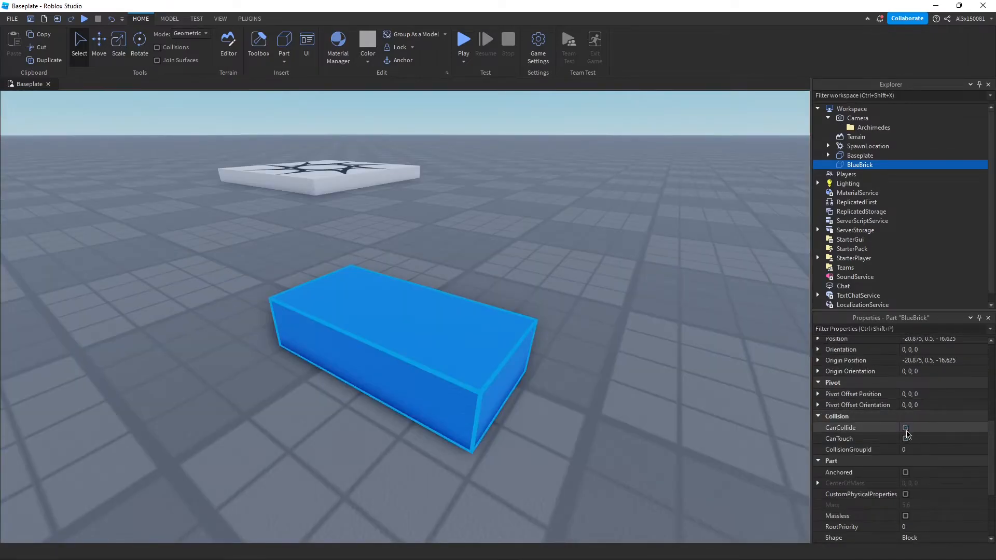
# - Examine the BlueBrick part unselected from several angles and distances
pyautogui.hotkey('alt', 'a')
pyautogui.press('w')
pyautogui.moveTo(543, 317); pyautogui.dragTo(490, 285, button='right')
pyautogui.scroll(-3, 433, 291)
pyautogui.click(475, 284)
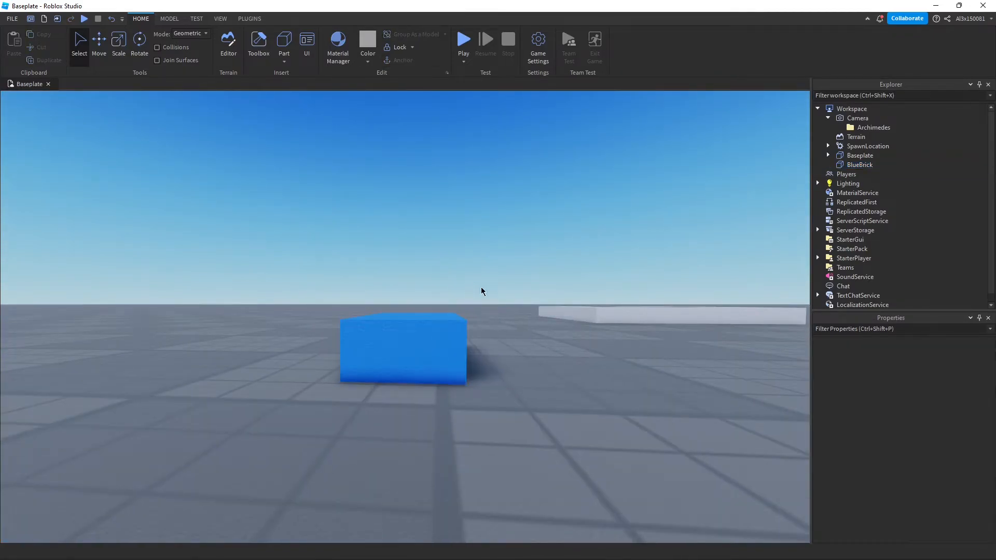
pyautogui.scroll(2, 457, 298)
pyautogui.scroll(-4, 379, 344)
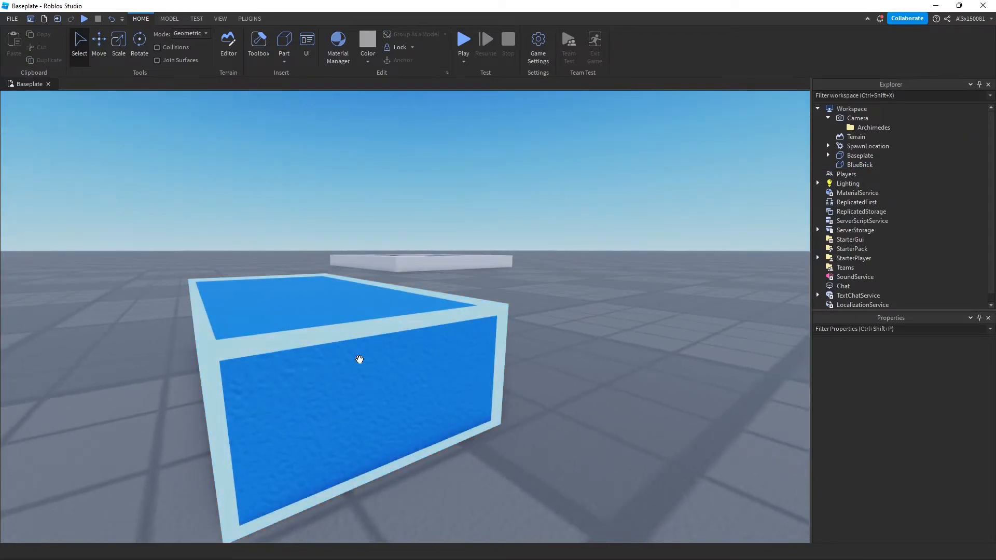
# - Select the BlueBrick part and anchor it
pyautogui.click(358, 360)
pyautogui.moveTo(358, 360); pyautogui.dragTo(315, 279, button='right')
pyautogui.scroll(3, 315, 279)
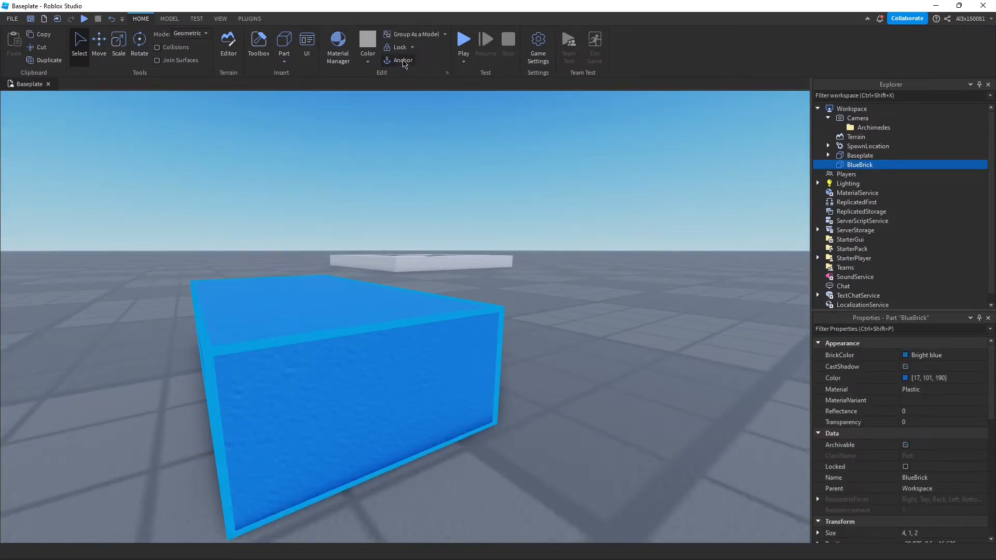
pyautogui.moveTo(450, 149); pyautogui.dragTo(450, 166, button='right')
pyautogui.scroll(-3, 449, 166)
pyautogui.scroll(3, 308, 354)
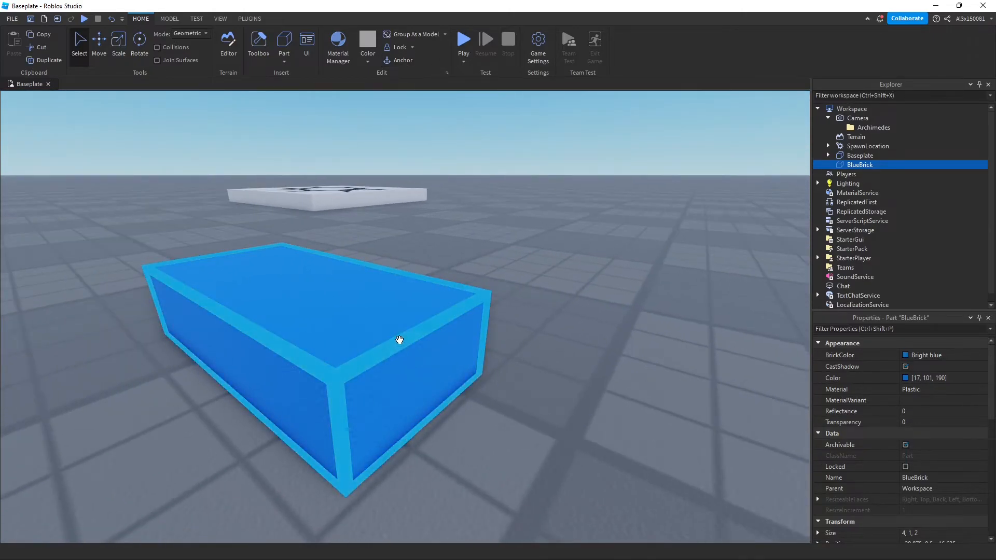
pyautogui.click(409, 62)
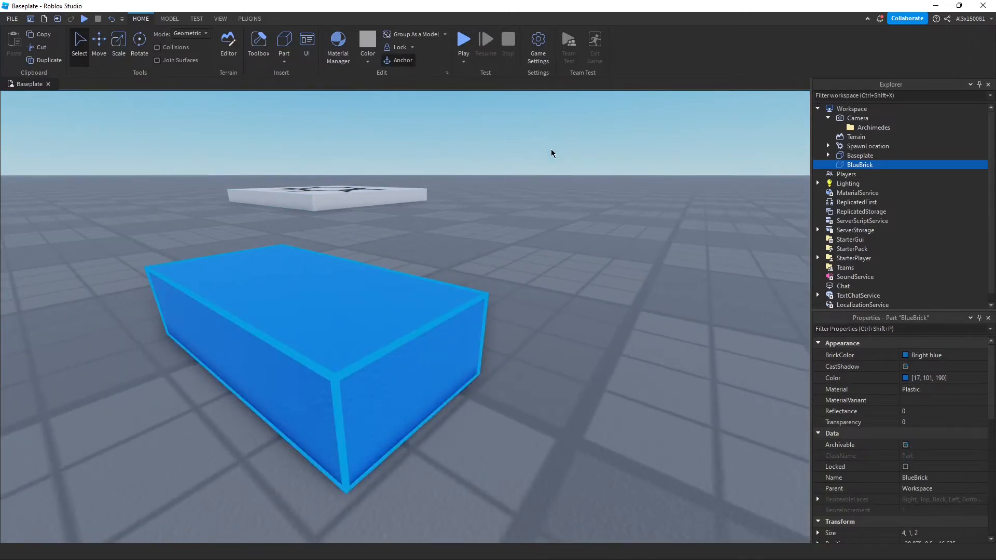
pyautogui.moveTo(400, 272); pyautogui.dragTo(413, 263, button='right')
pyautogui.moveTo(271, 415); pyautogui.dragTo(287, 378, button='right')
pyautogui.scroll(1, 286, 377)
pyautogui.scroll(-1, 201, 327)
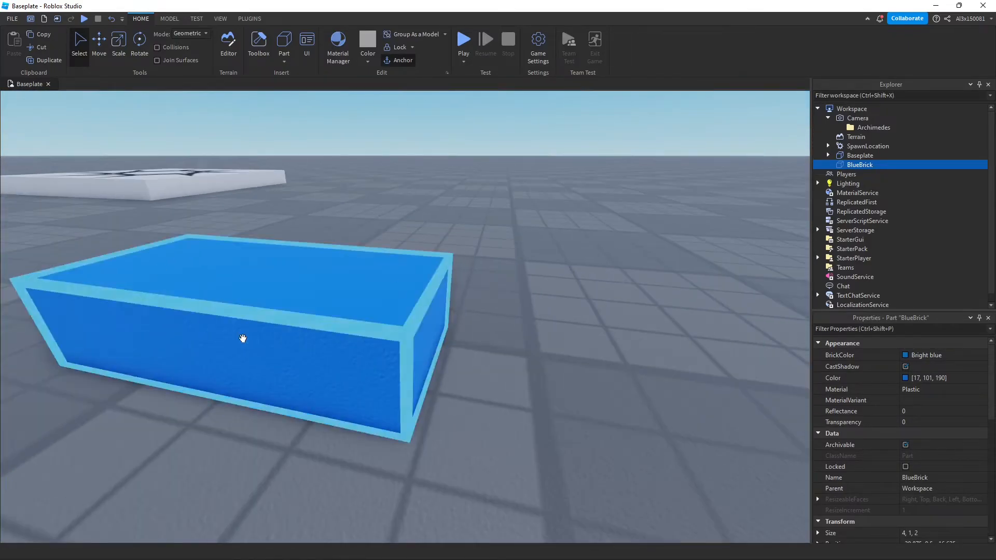
pyautogui.scroll(-1, 486, 301)
pyautogui.scroll(1, 486, 301)
pyautogui.moveTo(486, 301); pyautogui.dragTo(405, 310, button='right')
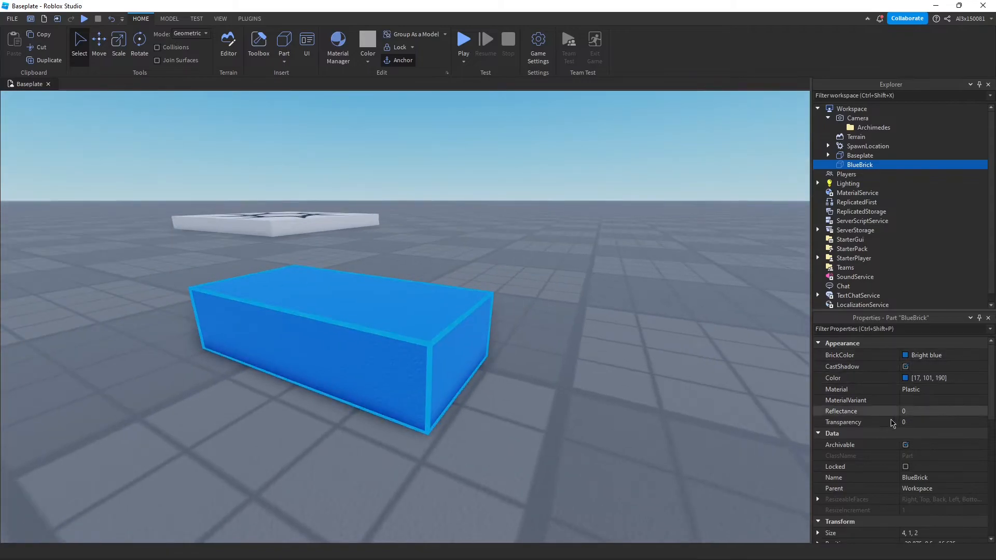
# - Turn off CanCollide for BlueBrick while leaving CanTouch enabled
pyautogui.scroll(-6, 896, 421)
pyautogui.scroll(3, 918, 421)
pyautogui.scroll(-2, 918, 422)
pyautogui.click(905, 404)
pyautogui.click(906, 393)
pyautogui.click(906, 415)
pyautogui.moveTo(405, 310); pyautogui.dragTo(484, 351, button='right')
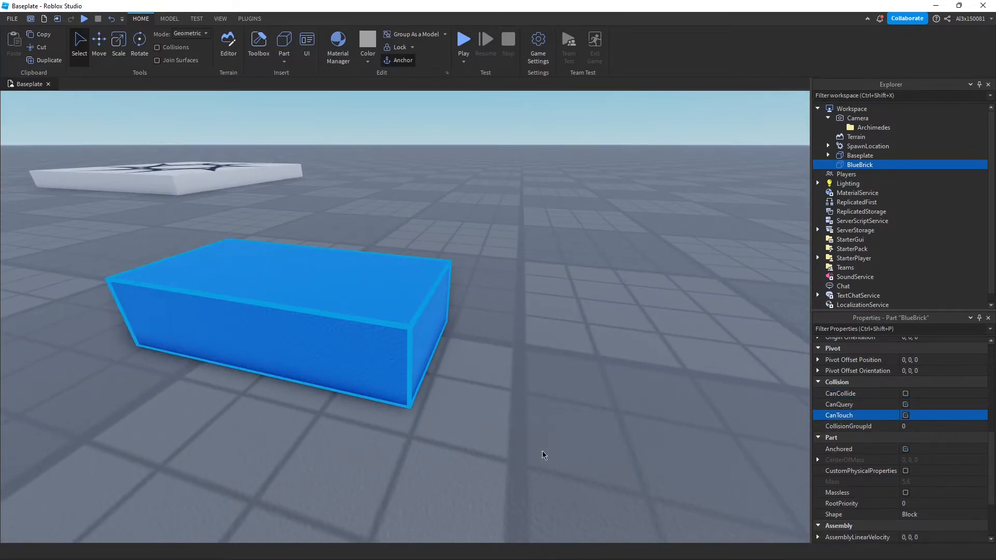
# - Try BlueBrick with CanCollide on and CanTouch off, and switch both properties back
pyautogui.click(906, 394)
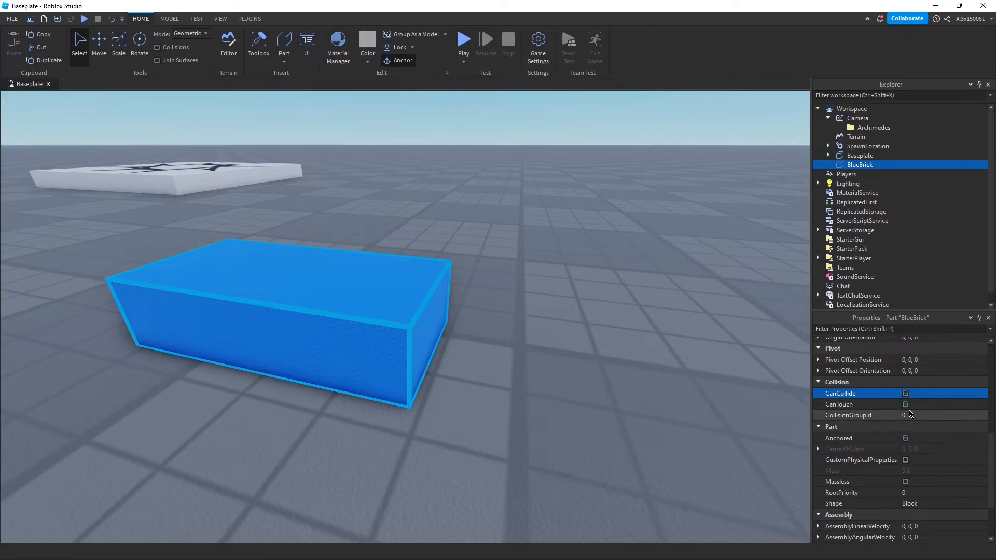
pyautogui.click(906, 405)
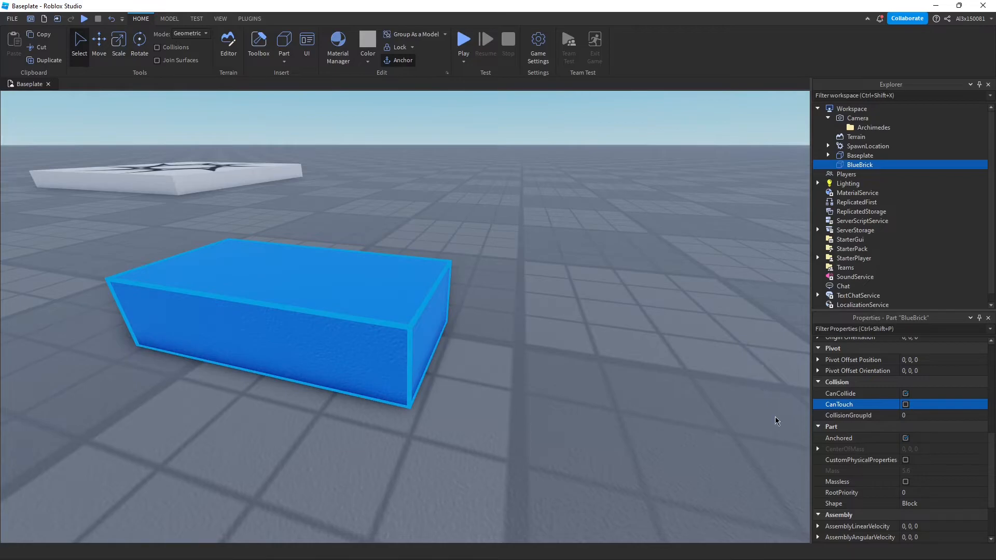
pyautogui.click(906, 393)
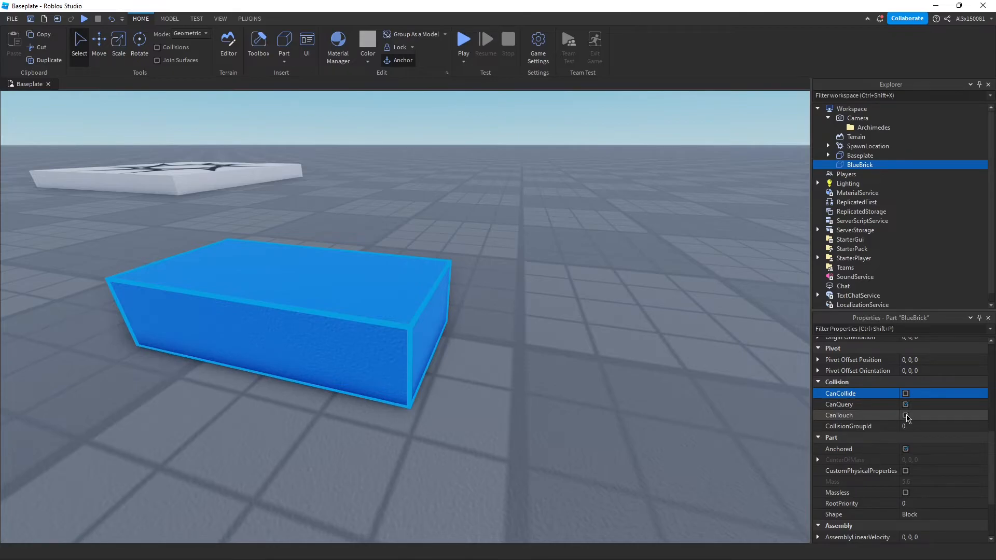
pyautogui.click(907, 416)
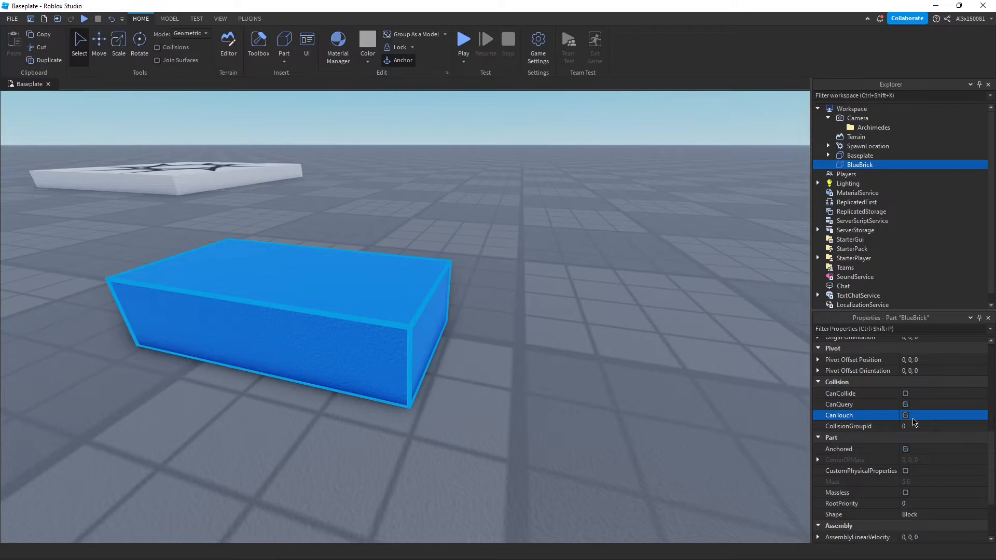
# - Toggle BlueBrick's Anchored property off and back on
pyautogui.scroll(-1, 913, 422)
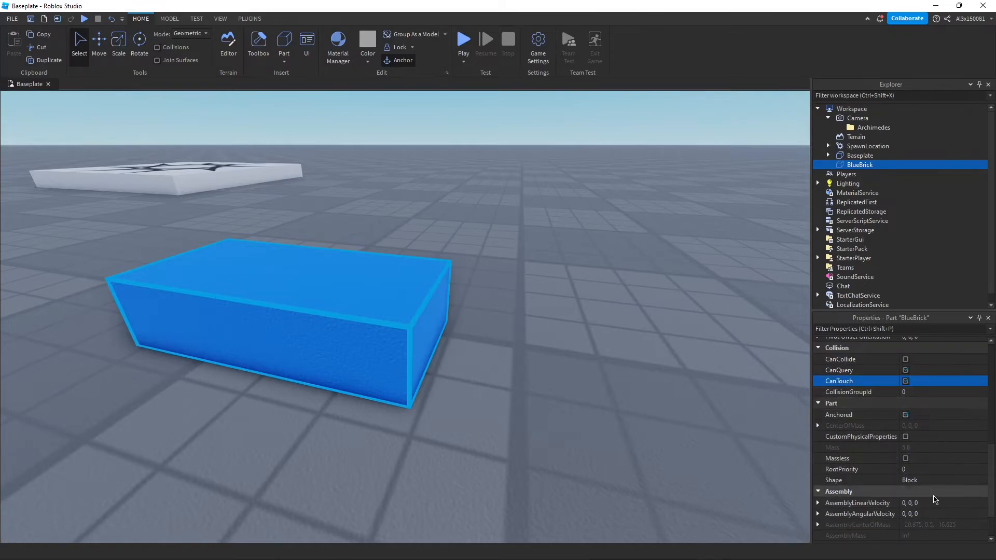
pyautogui.click(905, 414)
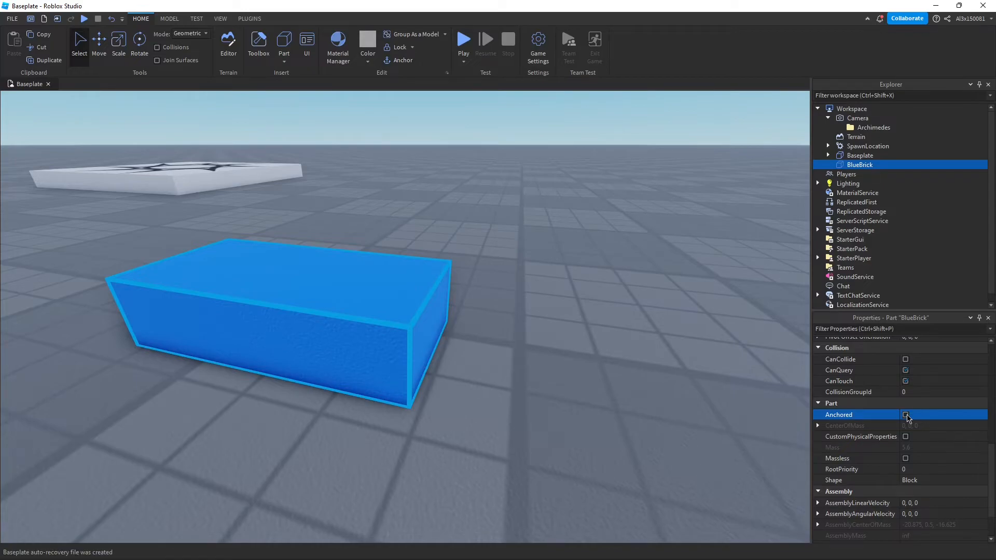
pyautogui.click(907, 416)
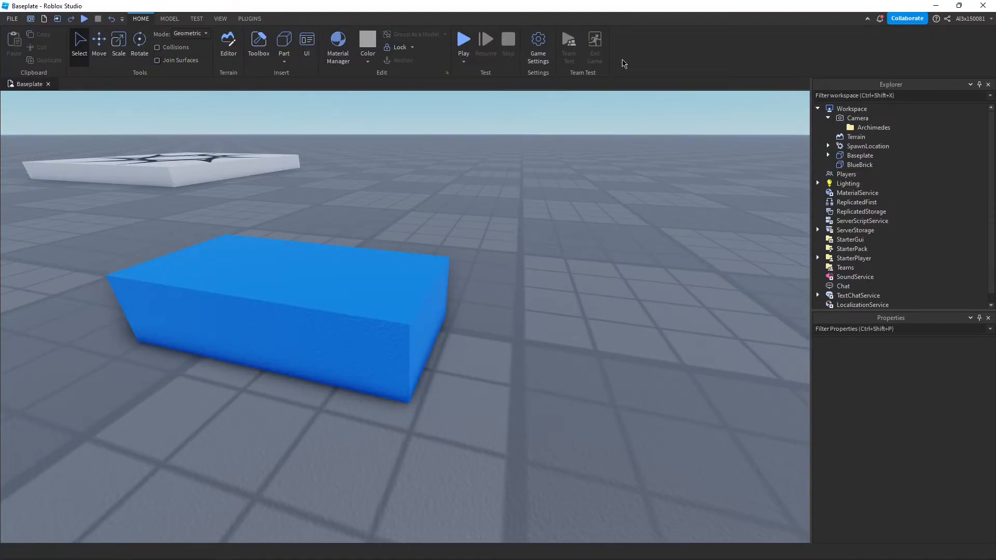
# - Open the Save to Roblox form from Game Settings, try its Team Create switch, and leave without saving
pyautogui.click(540, 47)
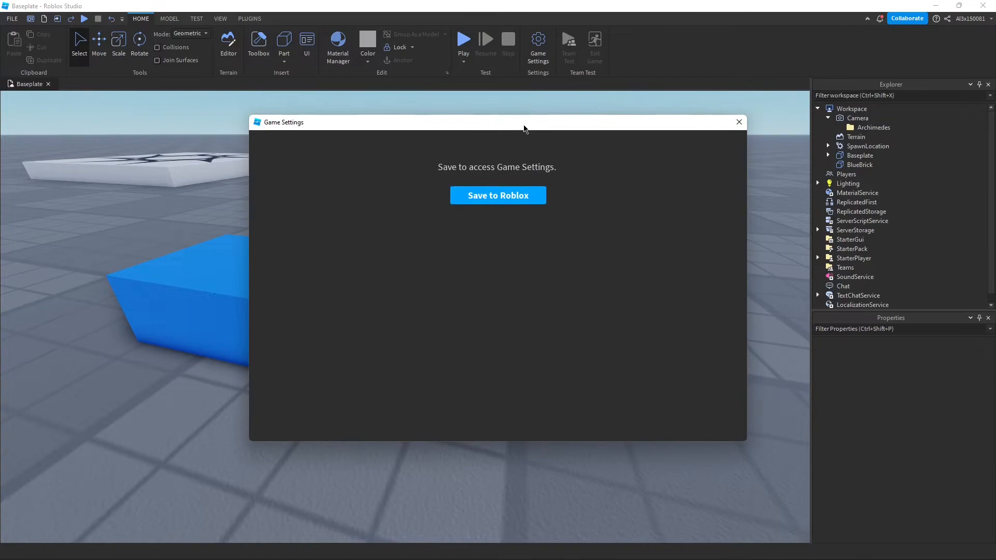
pyautogui.click(488, 199)
pyautogui.moveTo(509, 93); pyautogui.dragTo(285, 99)
pyautogui.moveTo(301, 148); pyautogui.dragTo(165, 148)
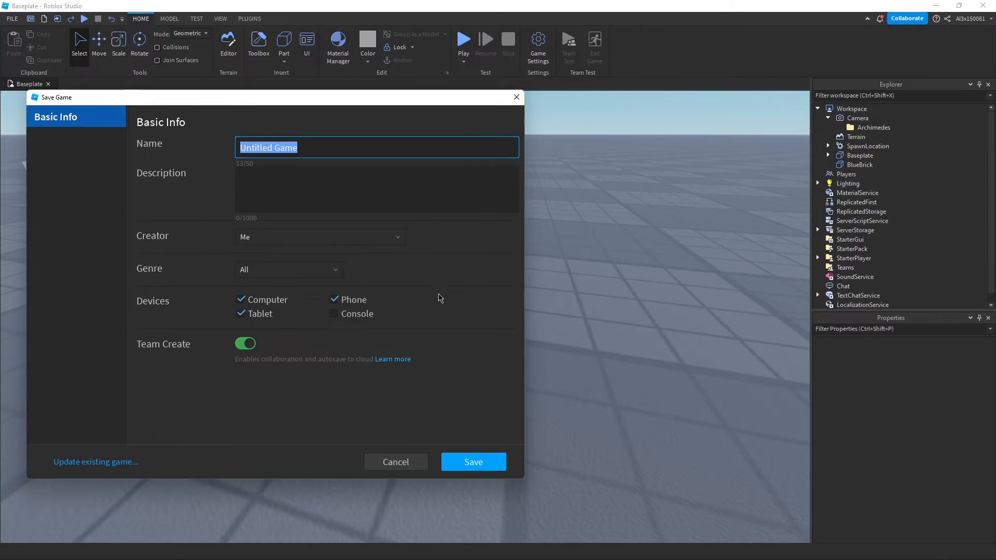
pyautogui.click(241, 343)
pyautogui.click(241, 342)
pyautogui.click(241, 343)
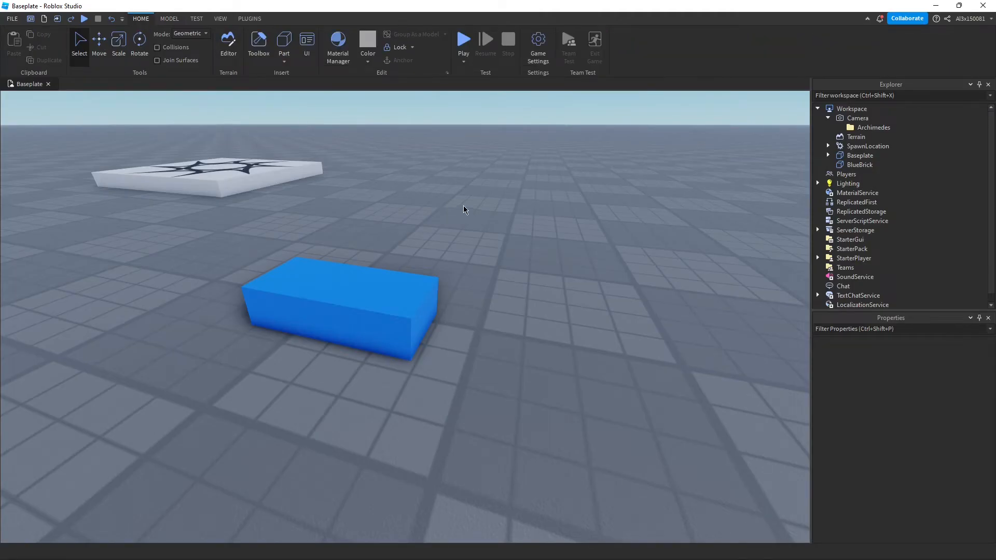
pyautogui.moveTo(462, 206); pyautogui.dragTo(460, 216, button='right')
pyautogui.scroll(-4, 454, 180)
pyautogui.moveTo(454, 181); pyautogui.dragTo(440, 157, button='right')
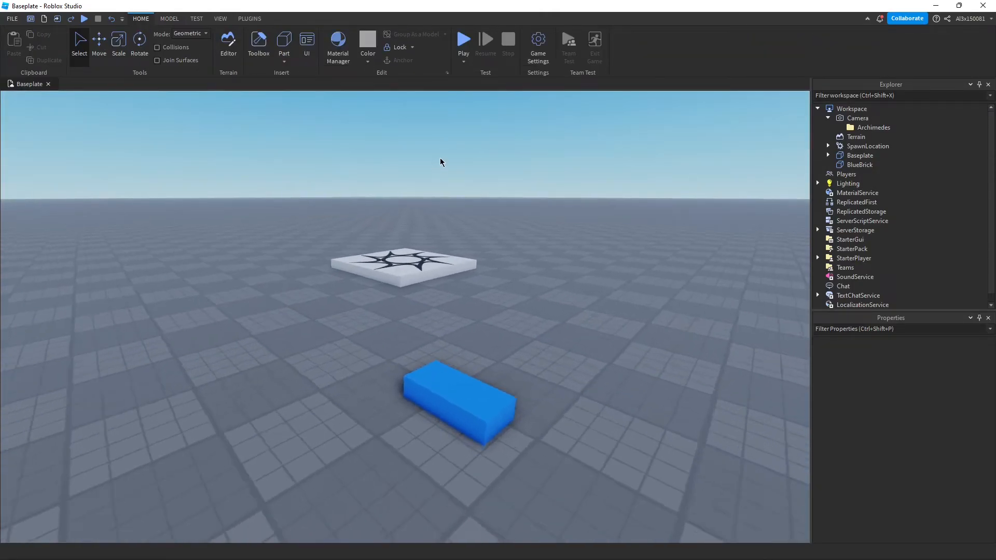
pyautogui.press('w')
pyautogui.press('d')
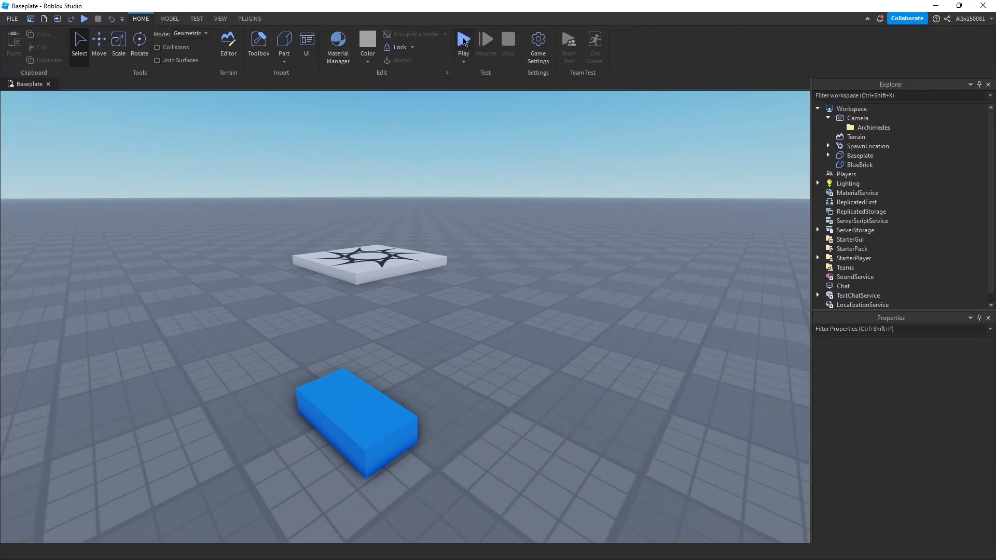
# - Review the available play-test modes and select the SpawnLocation where the character will appear
pyautogui.click(464, 62)
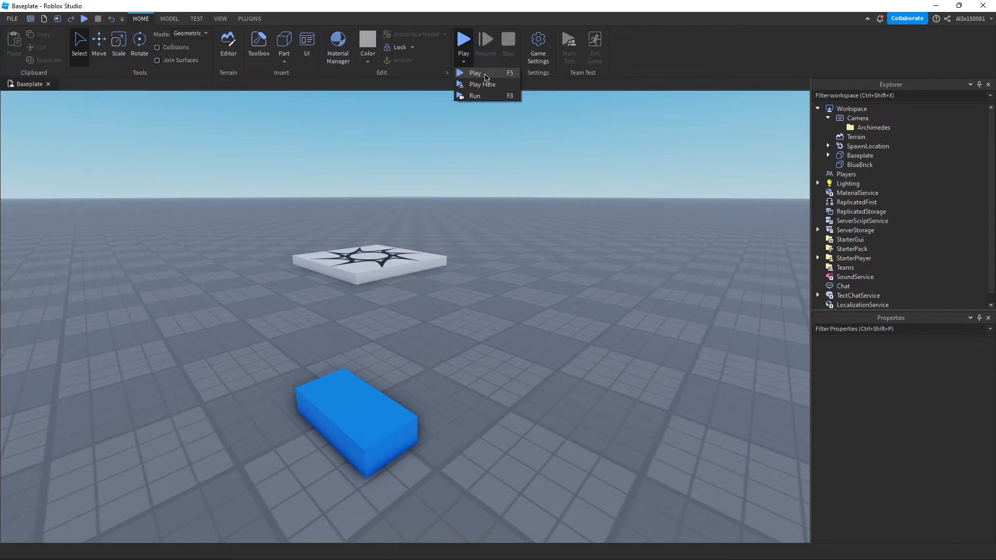
pyautogui.click(367, 197)
pyautogui.moveTo(261, 199); pyautogui.dragTo(486, 312)
pyautogui.click(482, 307)
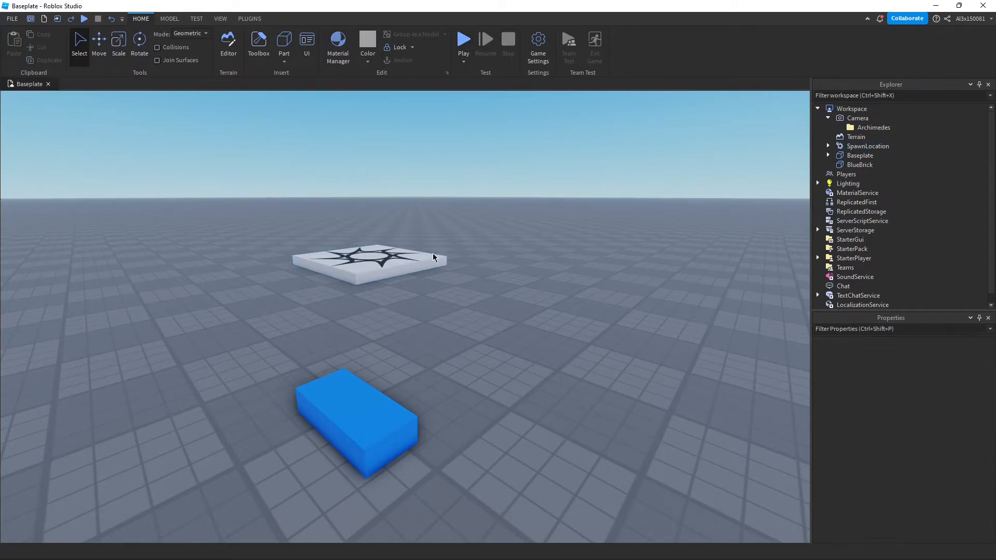
pyautogui.click(441, 257)
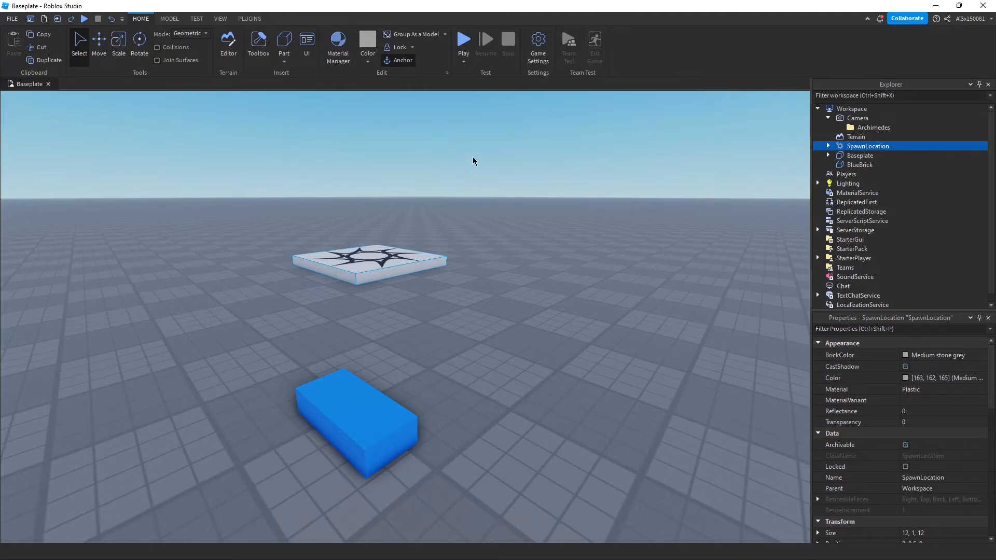
# - Play-test the place, walk the character around the spawn pad while viewing it from different angles, and stop the test
pyautogui.press('F5')
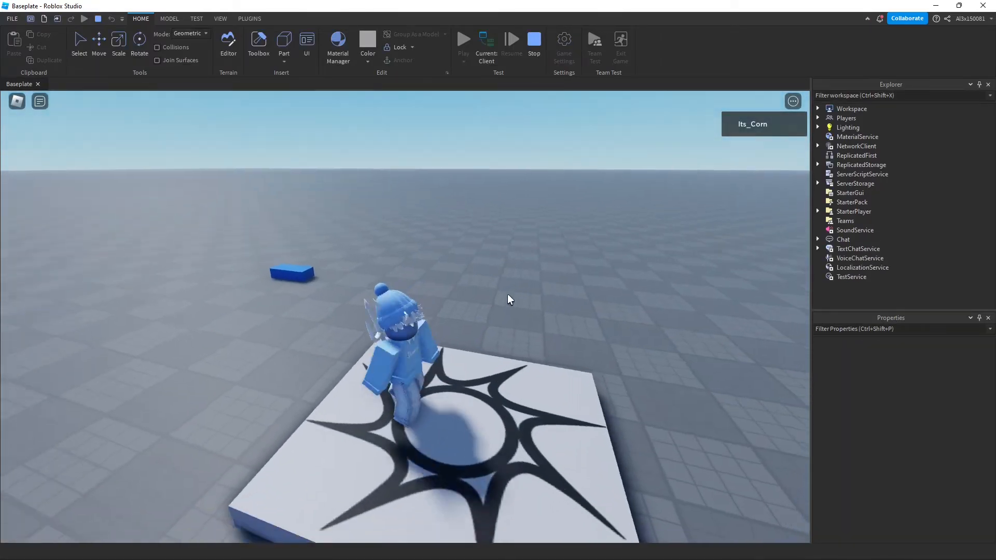
pyautogui.press('s')
pyautogui.press('d')
pyautogui.press('w')
pyautogui.press('a')
pyautogui.press('s')
pyautogui.moveTo(529, 250); pyautogui.dragTo(533, 314, button='right')
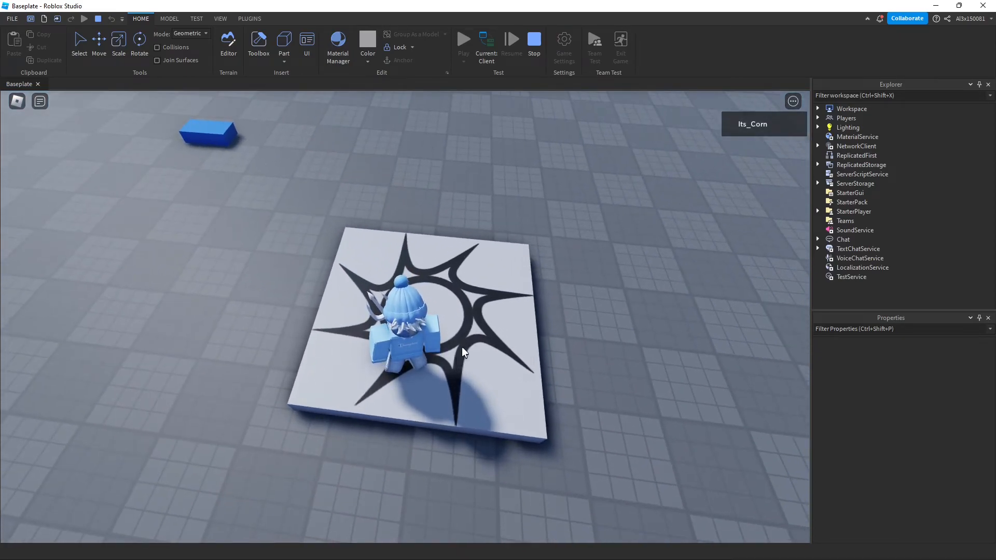
pyautogui.press('w')
pyautogui.moveTo(448, 285); pyautogui.dragTo(424, 284, button='right')
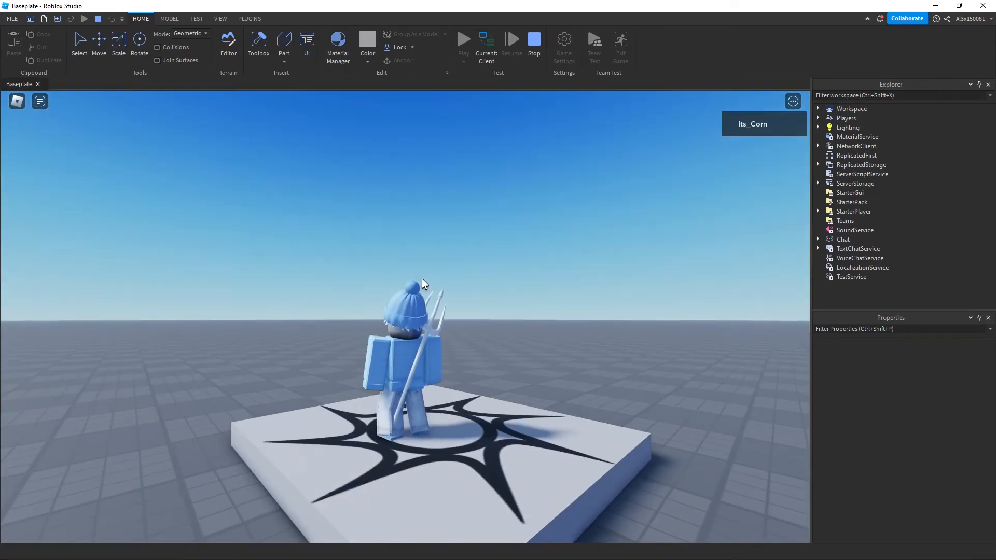
pyautogui.moveTo(410, 229); pyautogui.dragTo(395, 223, button='right')
pyautogui.hotkey('shift', 'F5')
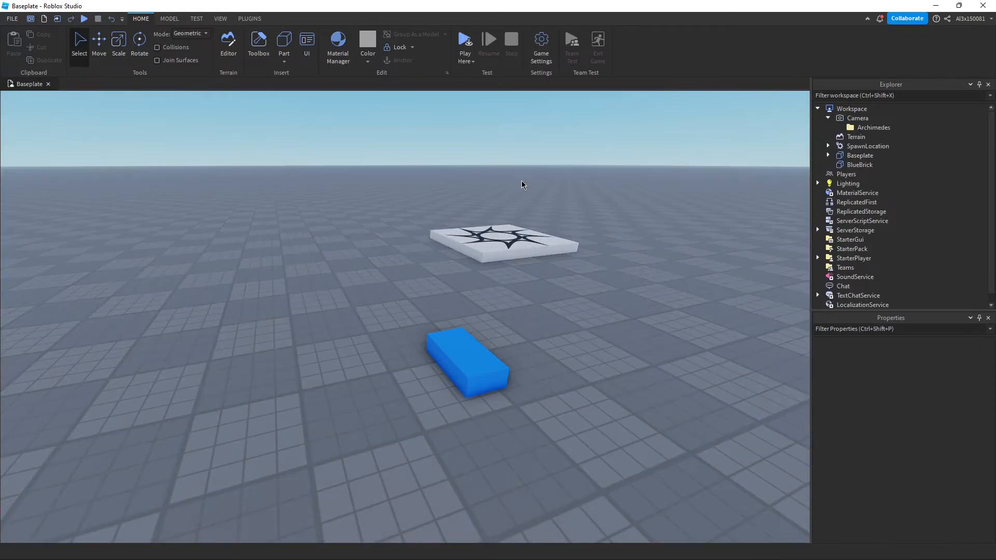
# - Test the place in Run mode, which simulates it without a player character, and stop the simulation
pyautogui.moveTo(521, 181); pyautogui.dragTo(523, 155, button='right')
pyautogui.press('w')
pyautogui.click(472, 62)
pyautogui.moveTo(583, 176); pyautogui.dragTo(529, 94, button='right')
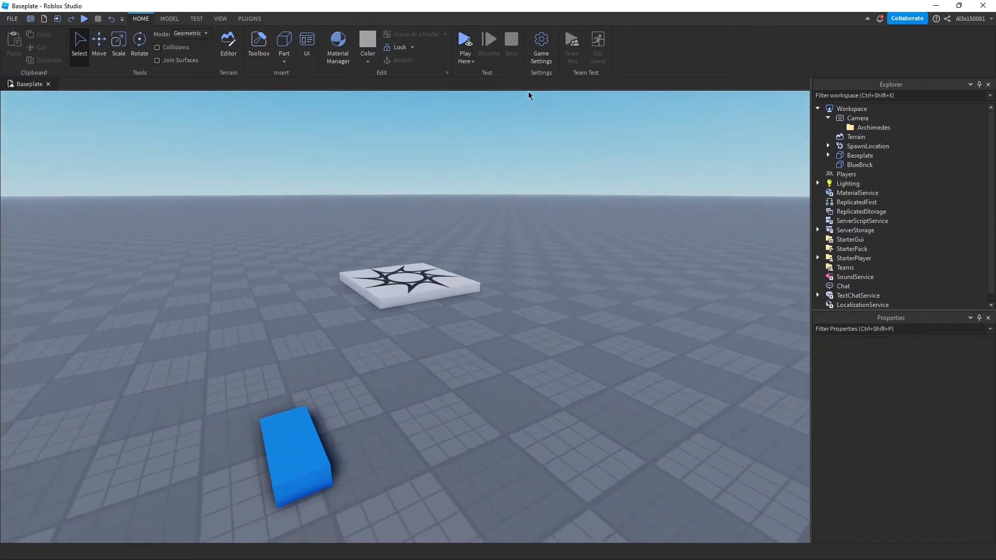
pyautogui.click(473, 62)
pyautogui.click(478, 98)
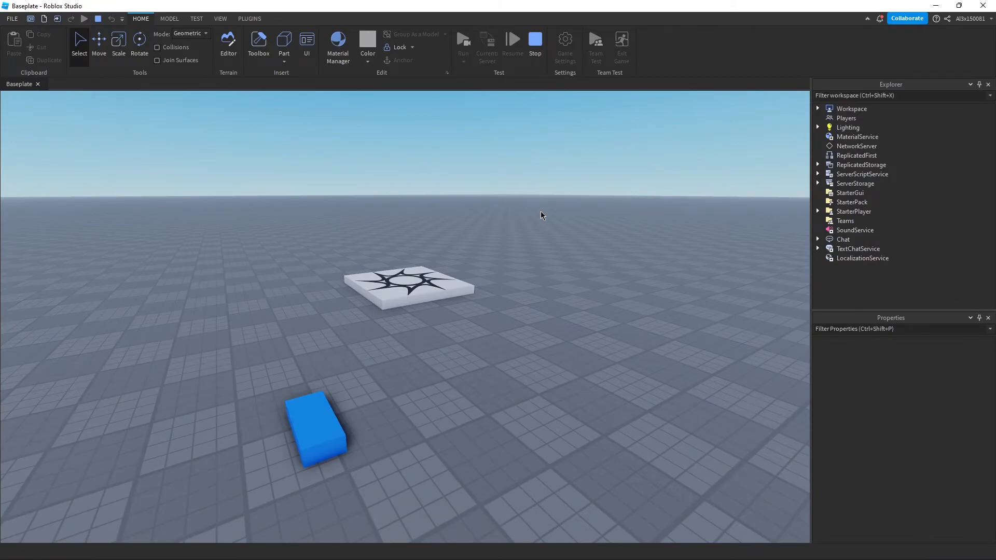
pyautogui.click(535, 42)
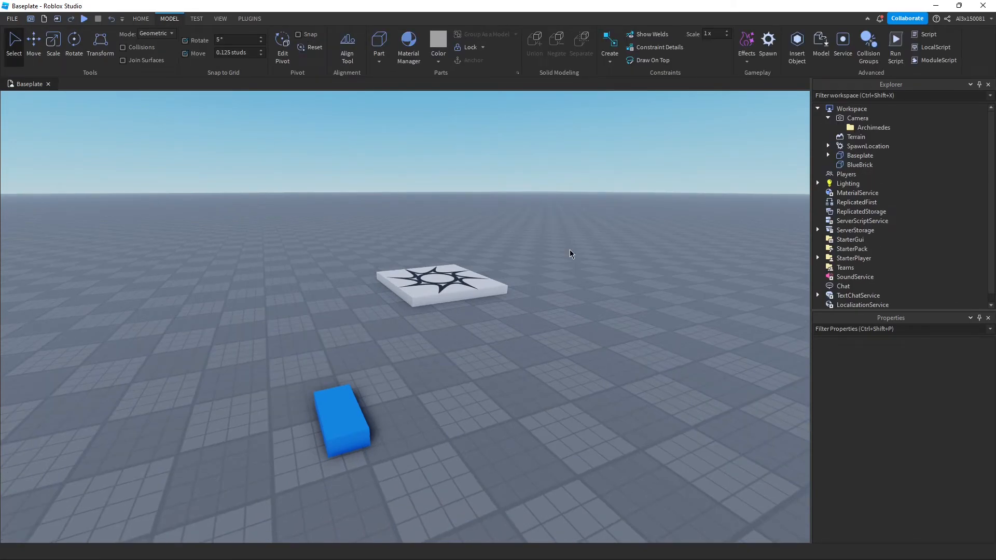